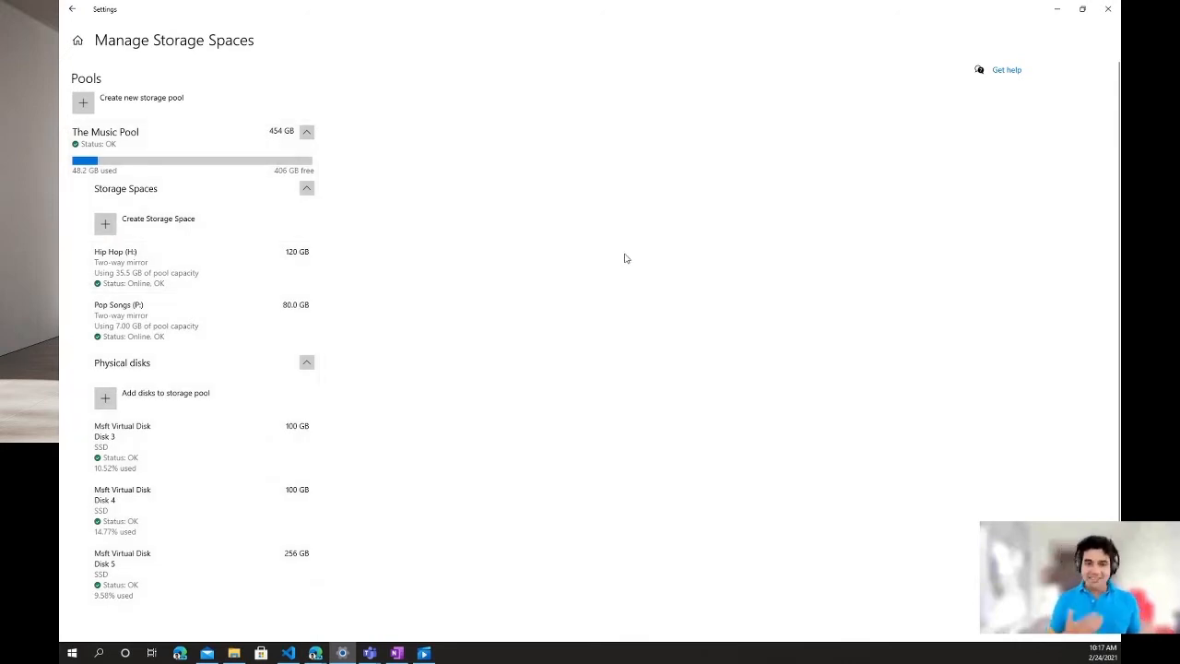
# - Create a new storage pool named Demo Pool using the 1.00 TB virtual disk, Disk 8
pyautogui.click(211, 97)
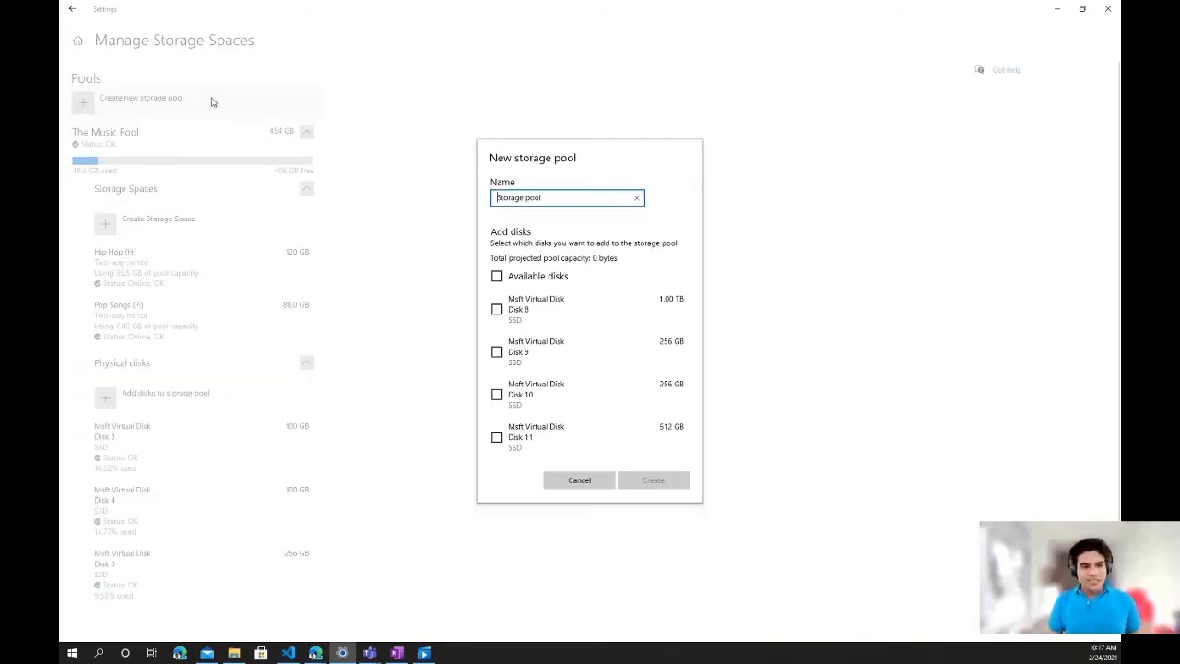
pyautogui.tripleClick(548, 198)
pyautogui.write('D')
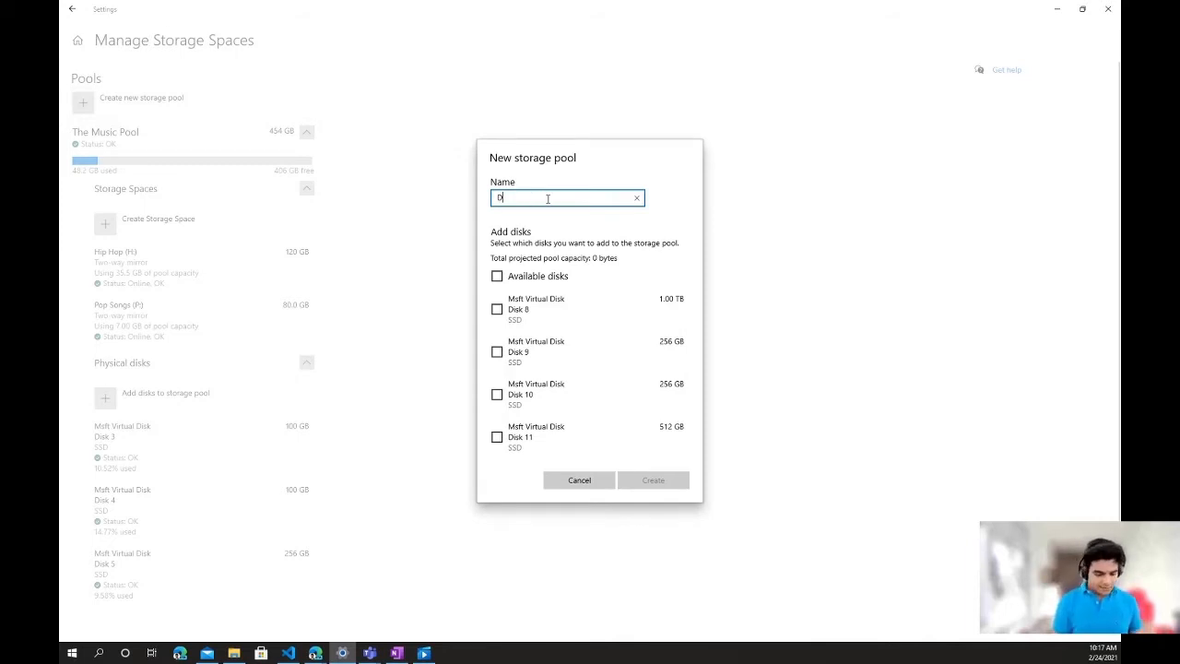
pyautogui.write('emo Pool')
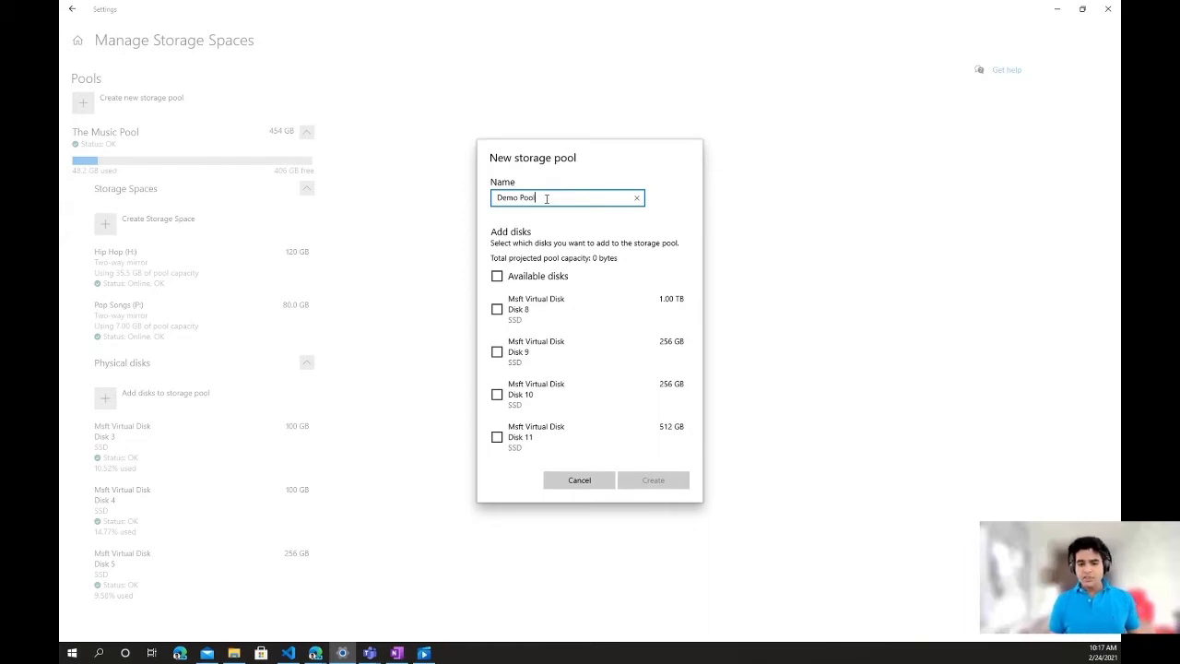
pyautogui.click(542, 310)
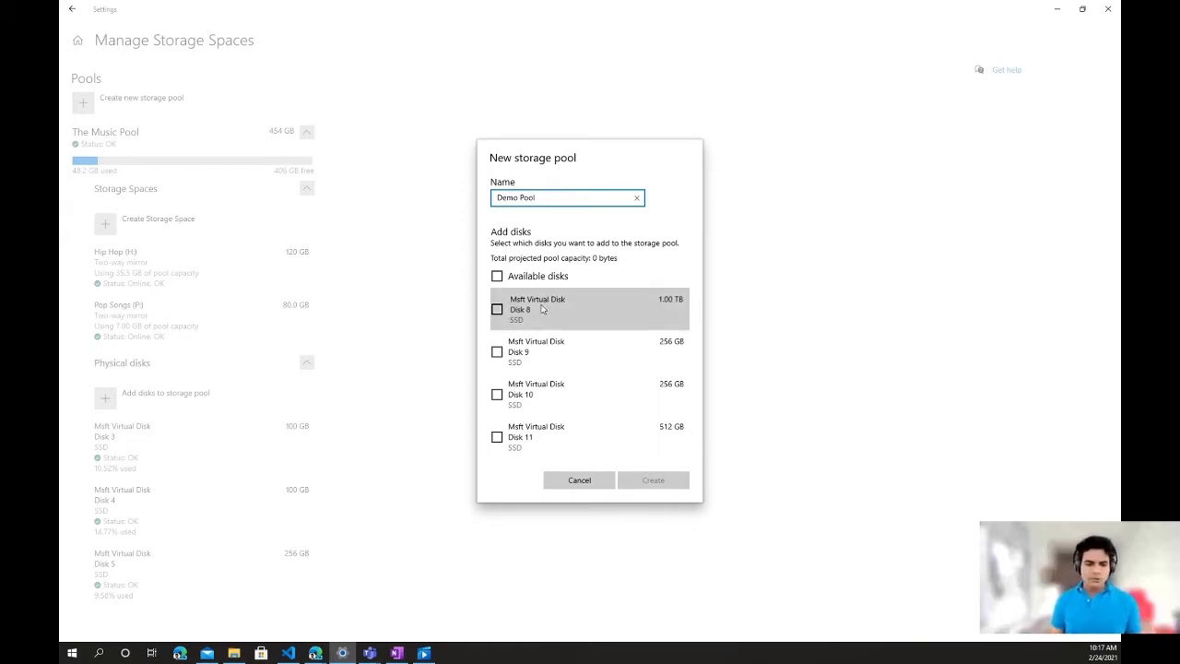
pyautogui.click(668, 480)
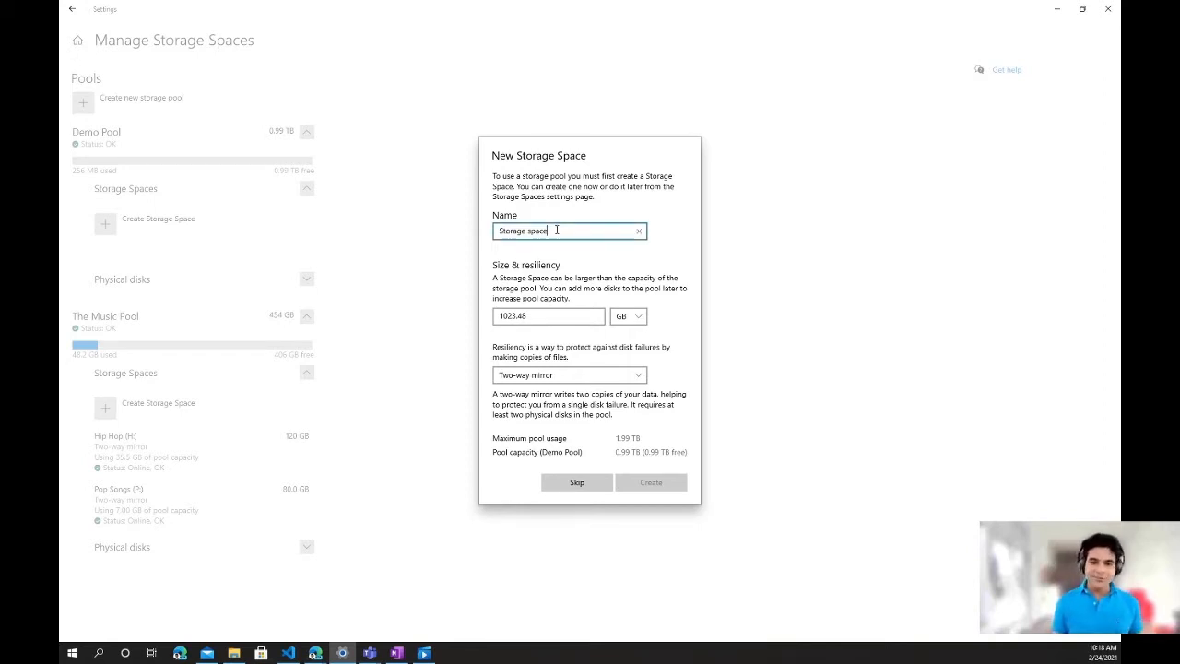
# - Name the new storage space Demo Space and set its size to 512 GB
pyautogui.hotkey('ctrl', 'a')
pyautogui.write('D')
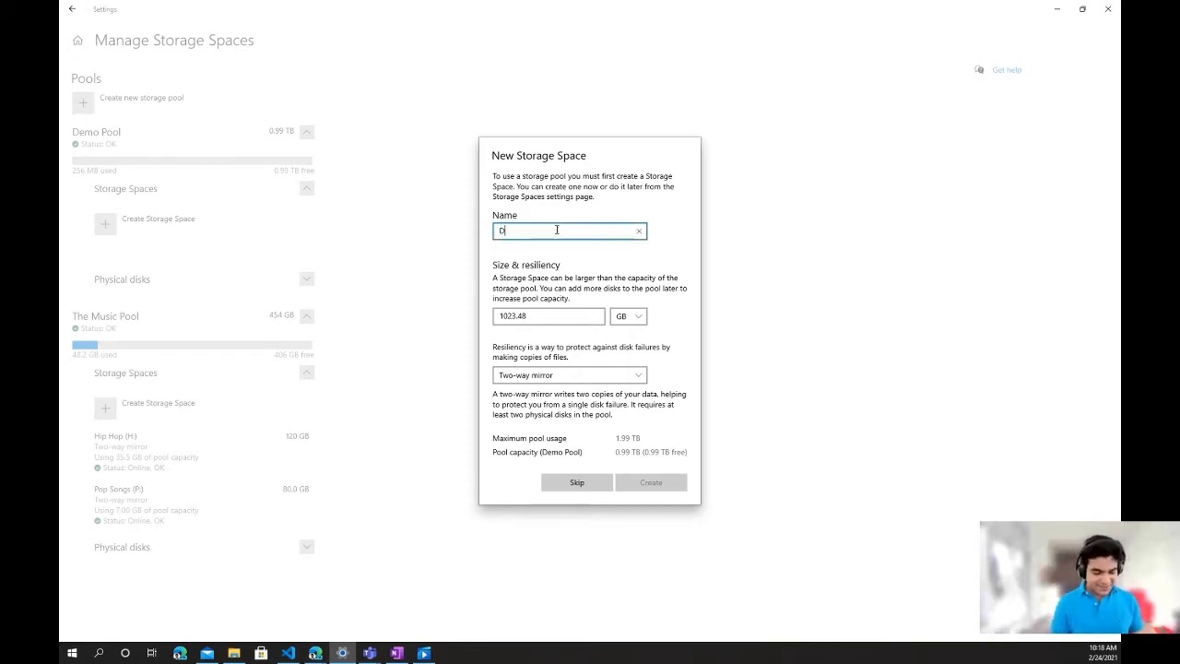
pyautogui.write('emo Space')
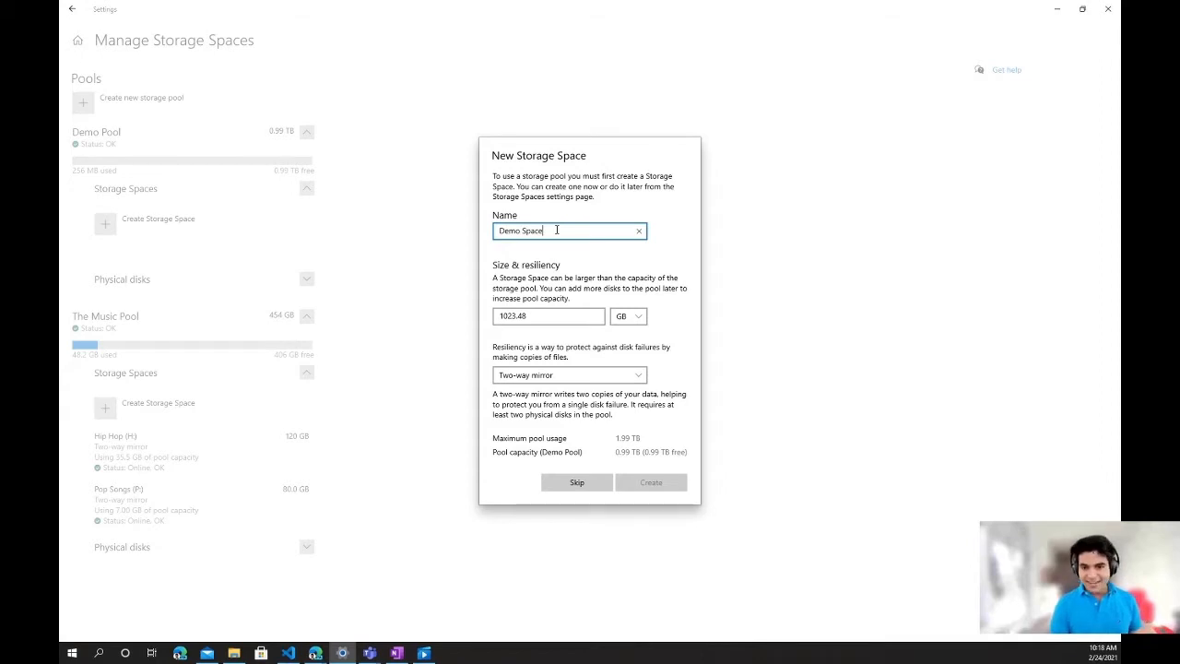
pyautogui.press('Tab')
pyautogui.press('BackSpace')
pyautogui.press('BackSpace')
pyautogui.press('BackSpace')
pyautogui.press('BackSpace')
pyautogui.press('BackSpace')
pyautogui.press('BackSpace')
pyautogui.press('BackSpace')
pyautogui.write('512')
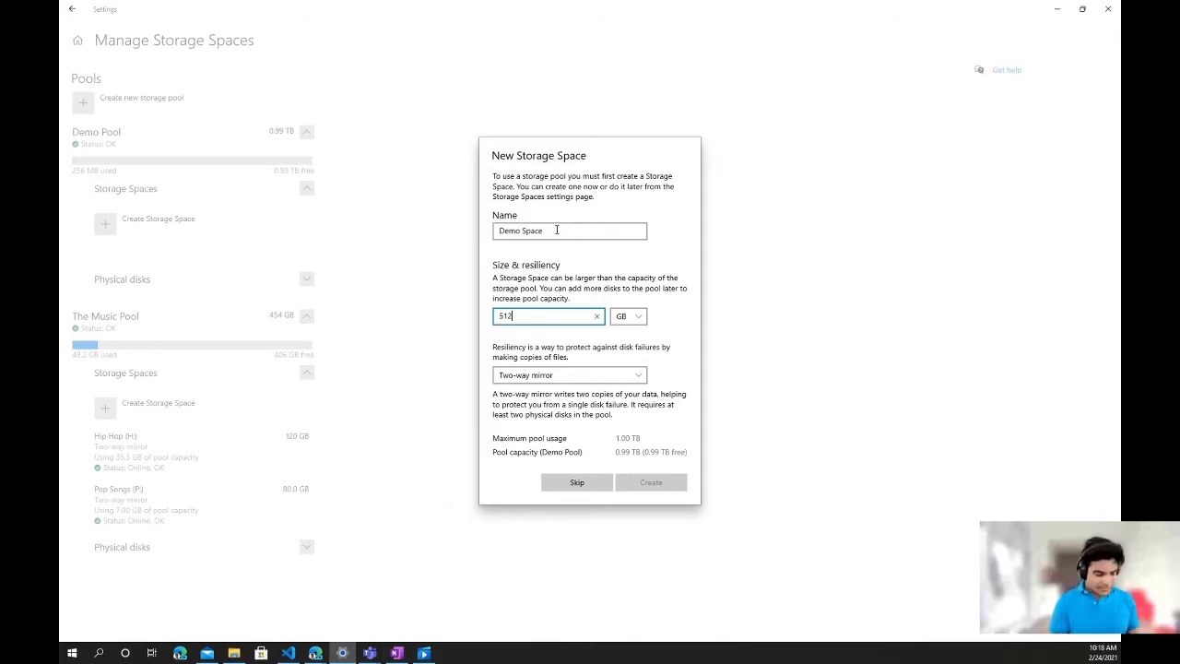
# - Set the storage space's resiliency to Simple (no resiliency) and create the space
pyautogui.press('Tab')
pyautogui.press('Tab')
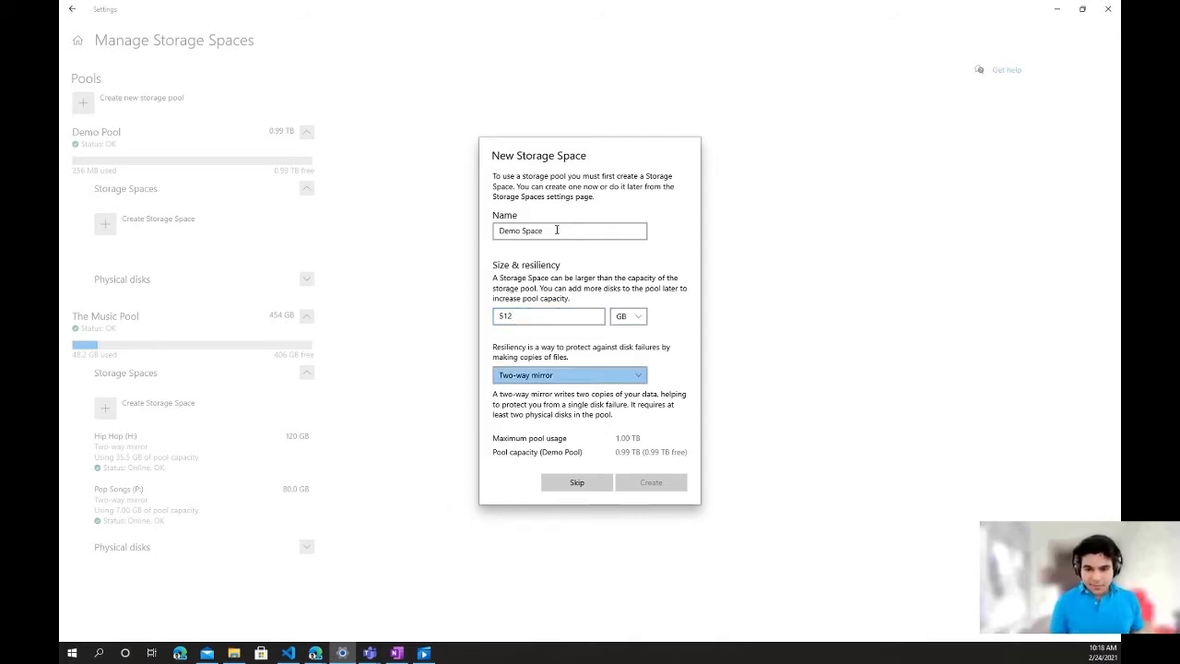
pyautogui.hotkey('alt', 'Down')
pyautogui.press('Up')
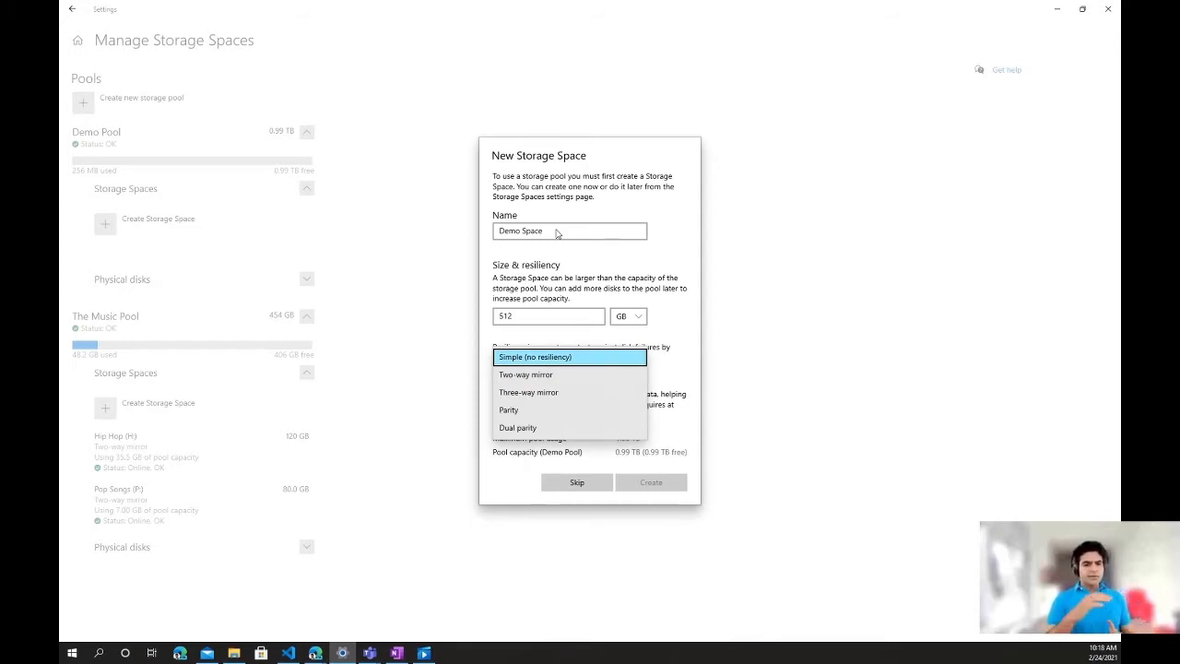
pyautogui.press('Down')
pyautogui.press('Down')
pyautogui.press('Down')
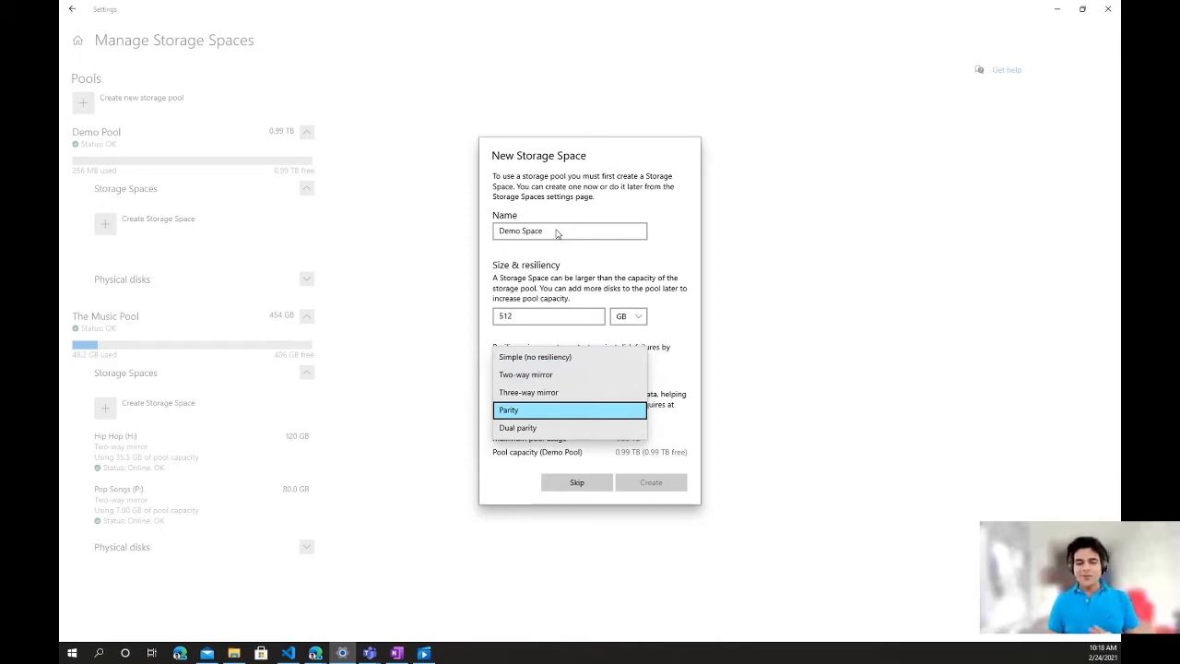
pyautogui.press('Down')
pyautogui.press('Up')
pyautogui.press('Up')
pyautogui.press('Up')
pyautogui.press('Up')
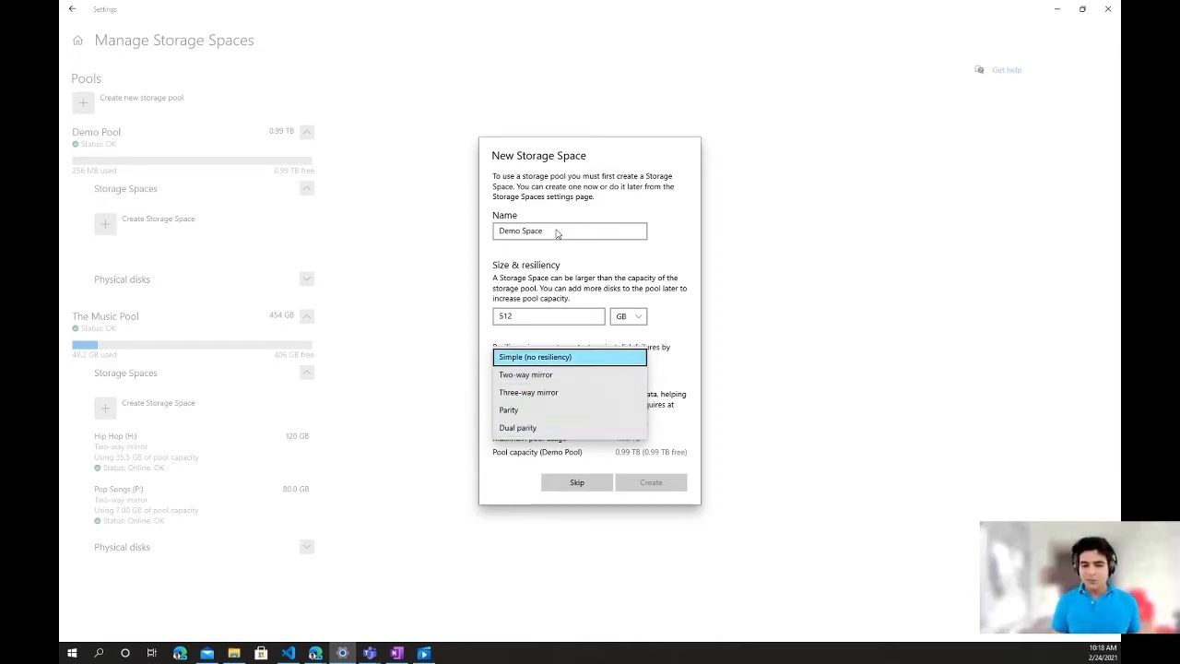
pyautogui.press('Return')
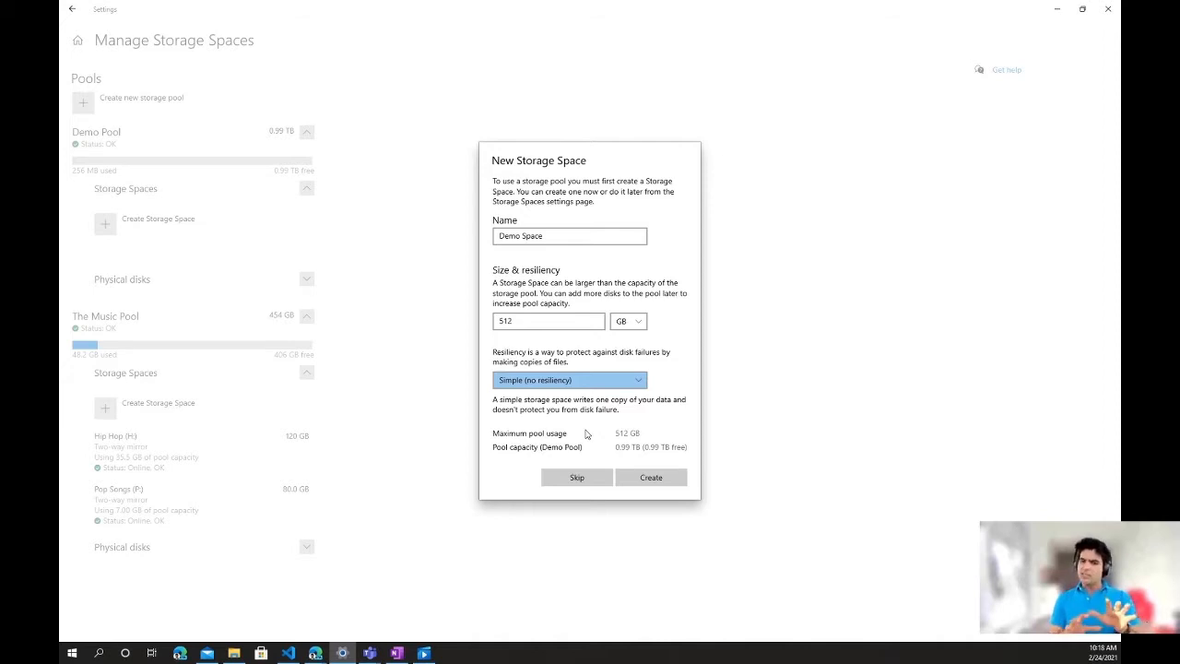
pyautogui.click(637, 480)
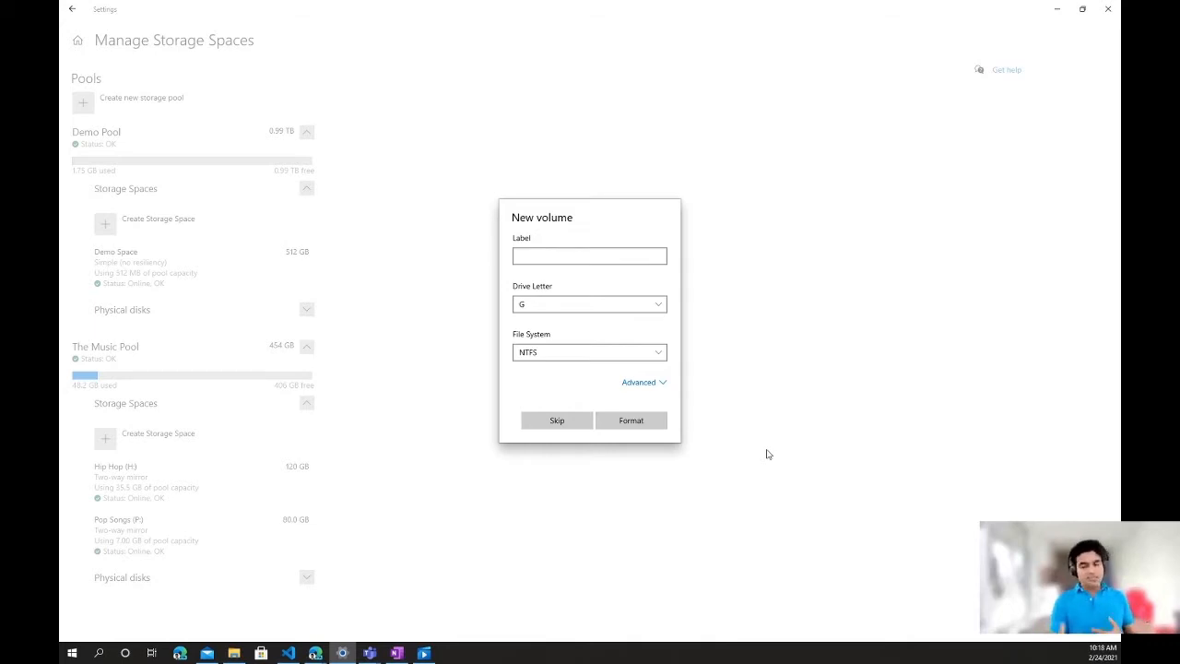
# - Format the new volume with the label Demo Volume, keeping drive letter G, NTFS and the default advanced options
pyautogui.click(601, 253)
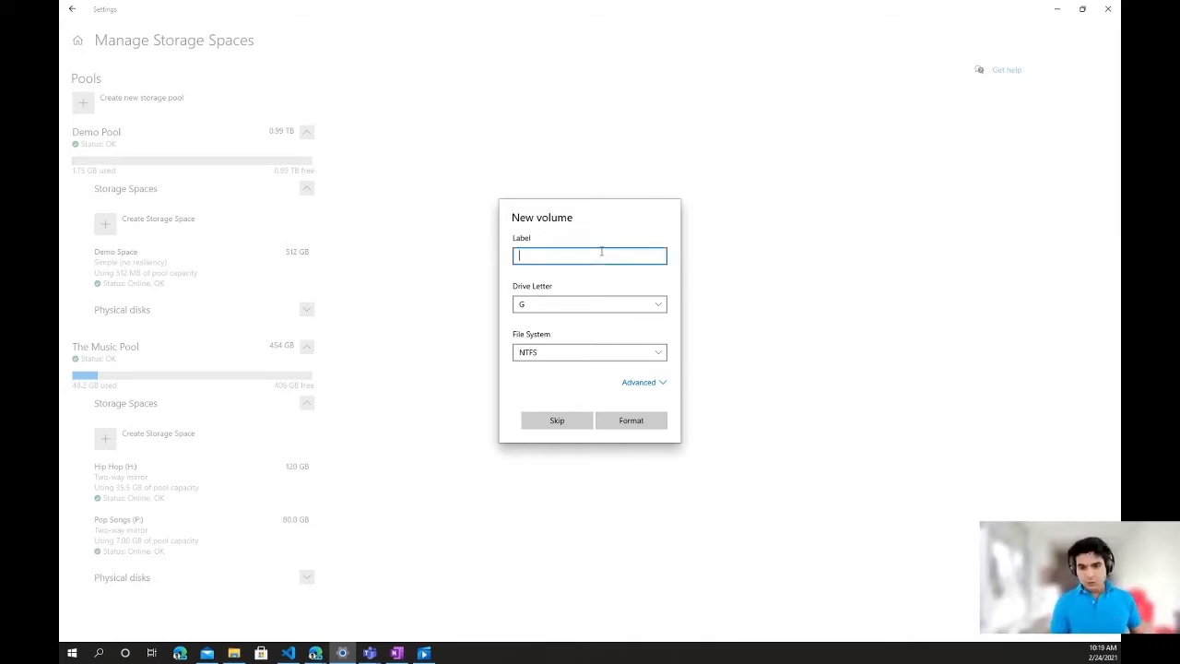
pyautogui.write('De')
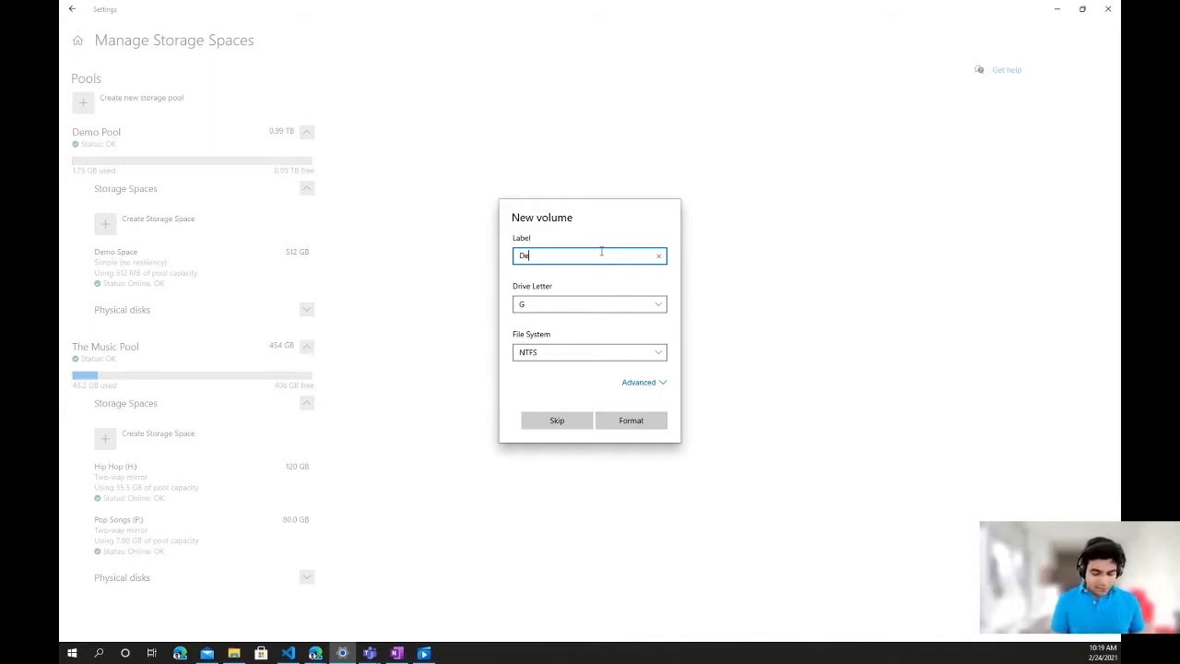
pyautogui.write('mo Volume')
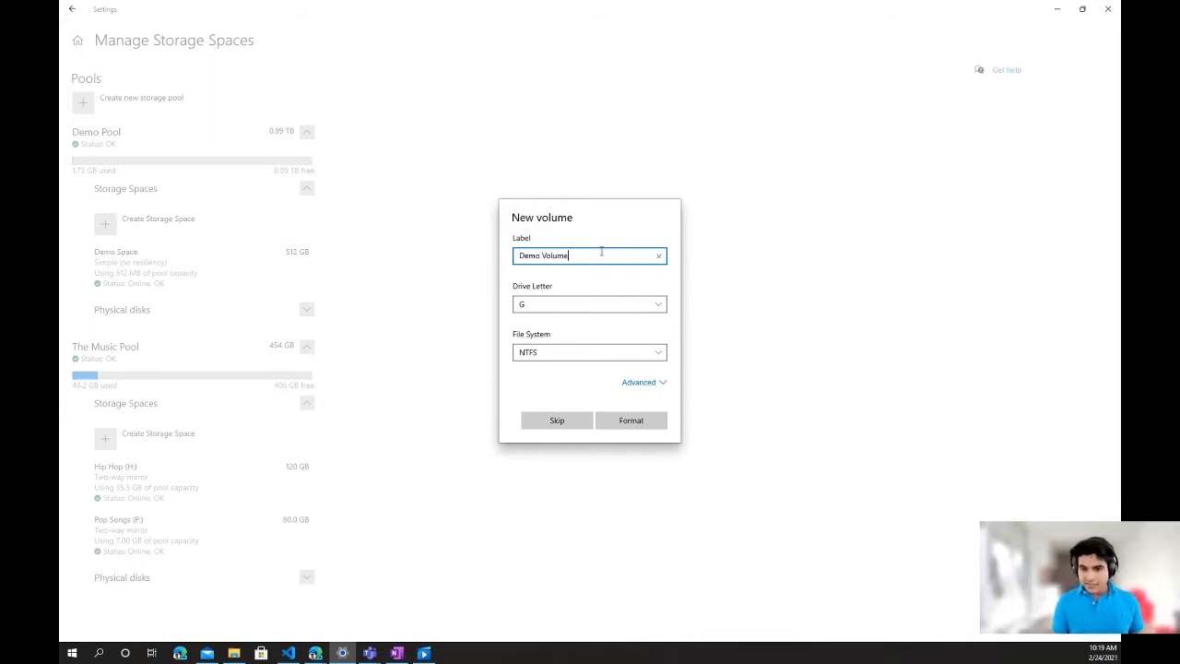
pyautogui.click(631, 383)
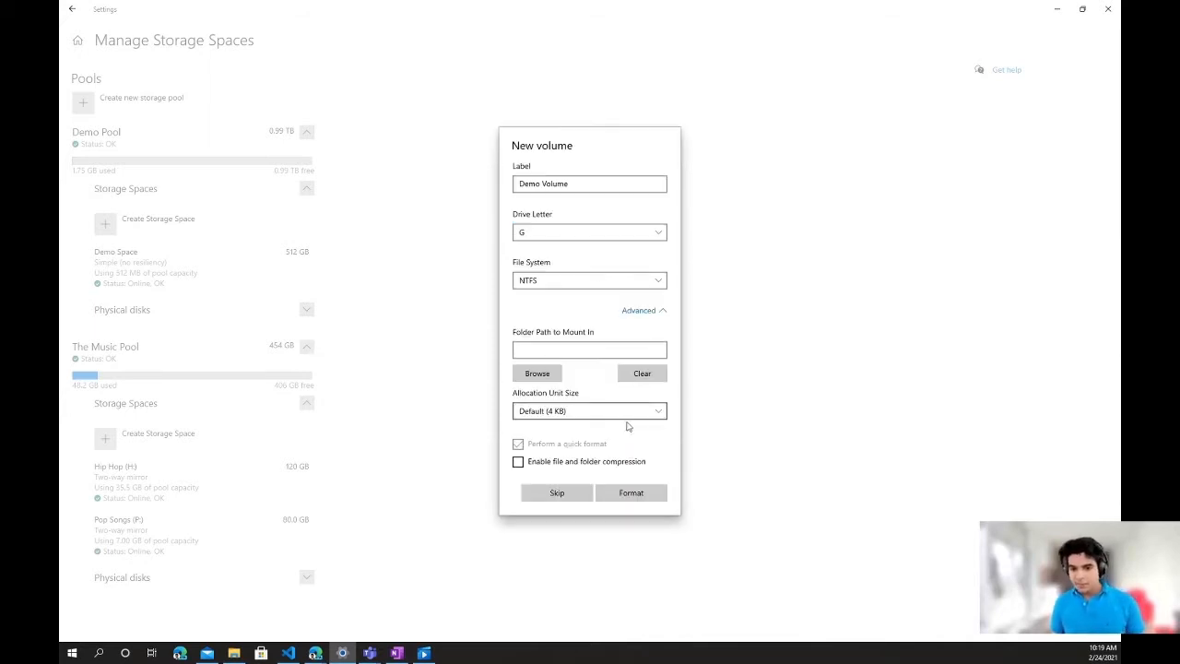
pyautogui.click(629, 494)
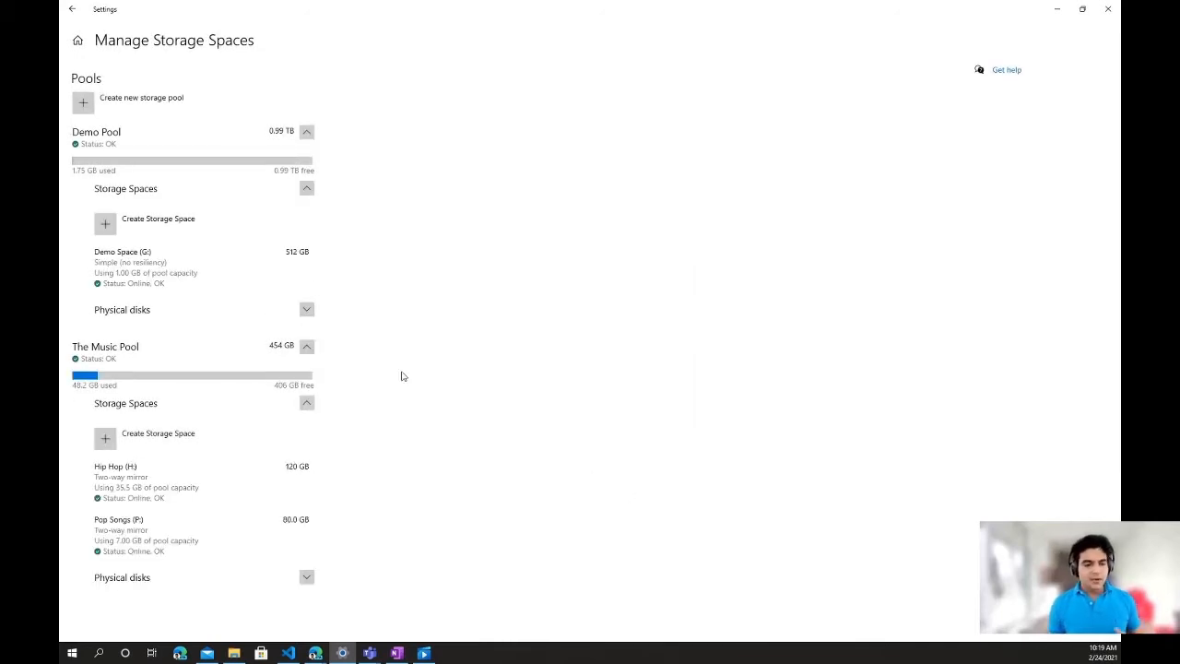
# - Examine the physical disks in Demo Pool and the storage spaces and physical disks in The Music Pool
pyautogui.click(306, 311)
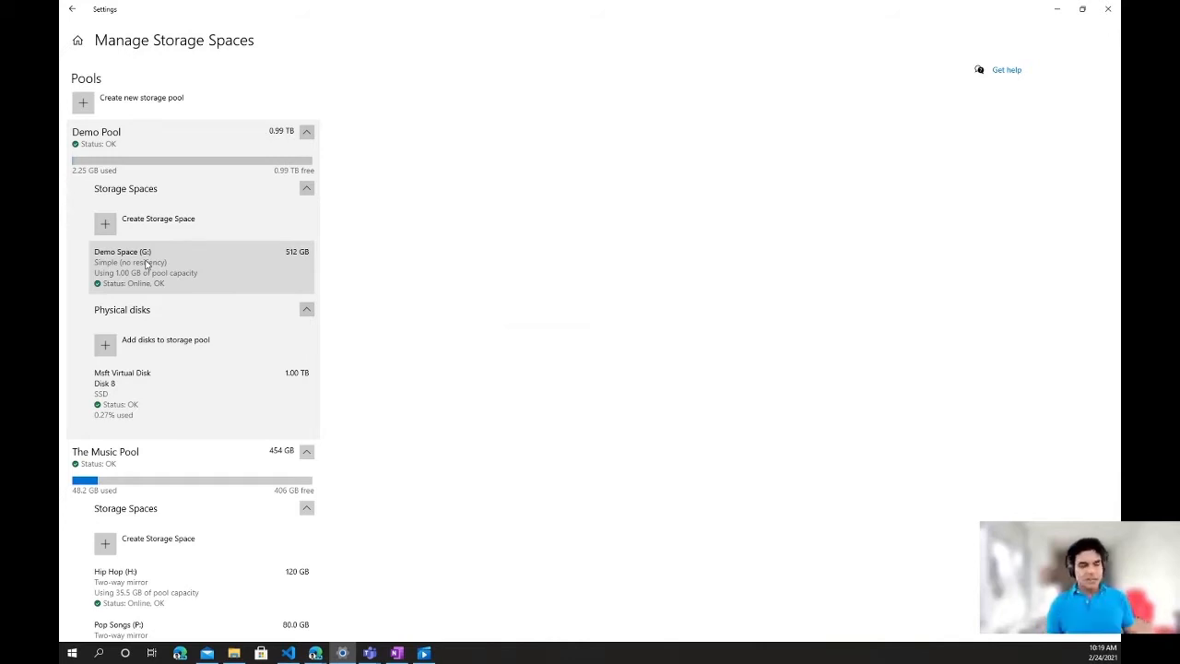
pyautogui.click(203, 469)
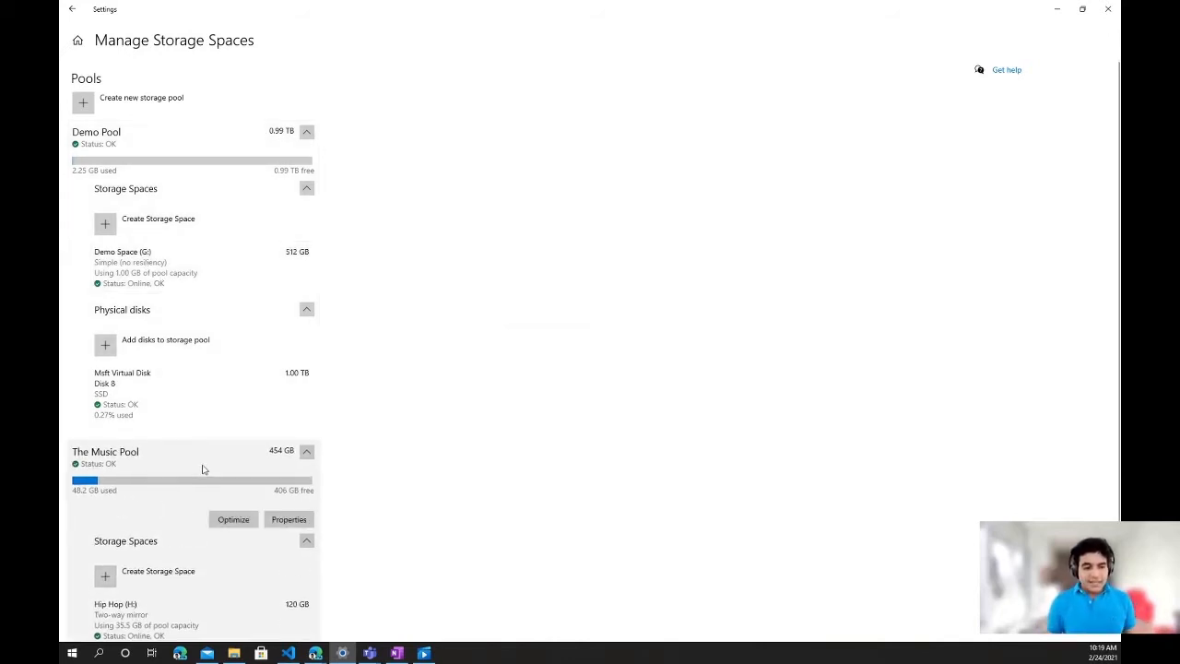
pyautogui.scroll(-3, 195, 468)
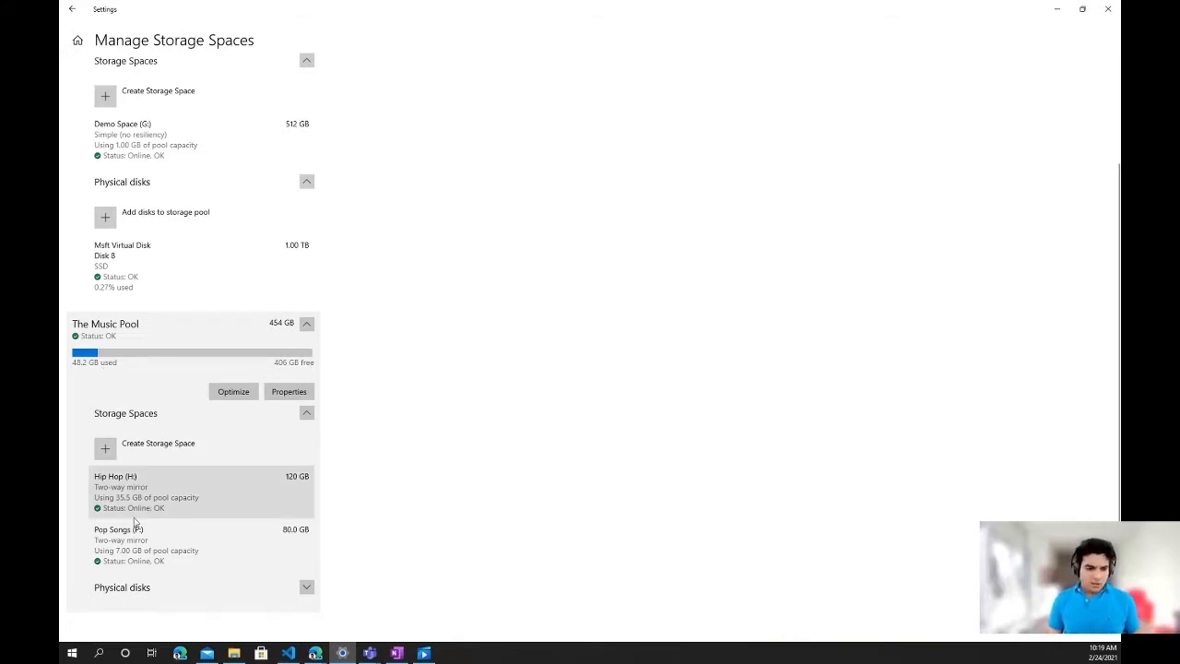
pyautogui.click(307, 586)
pyautogui.scroll(-3, 304, 516)
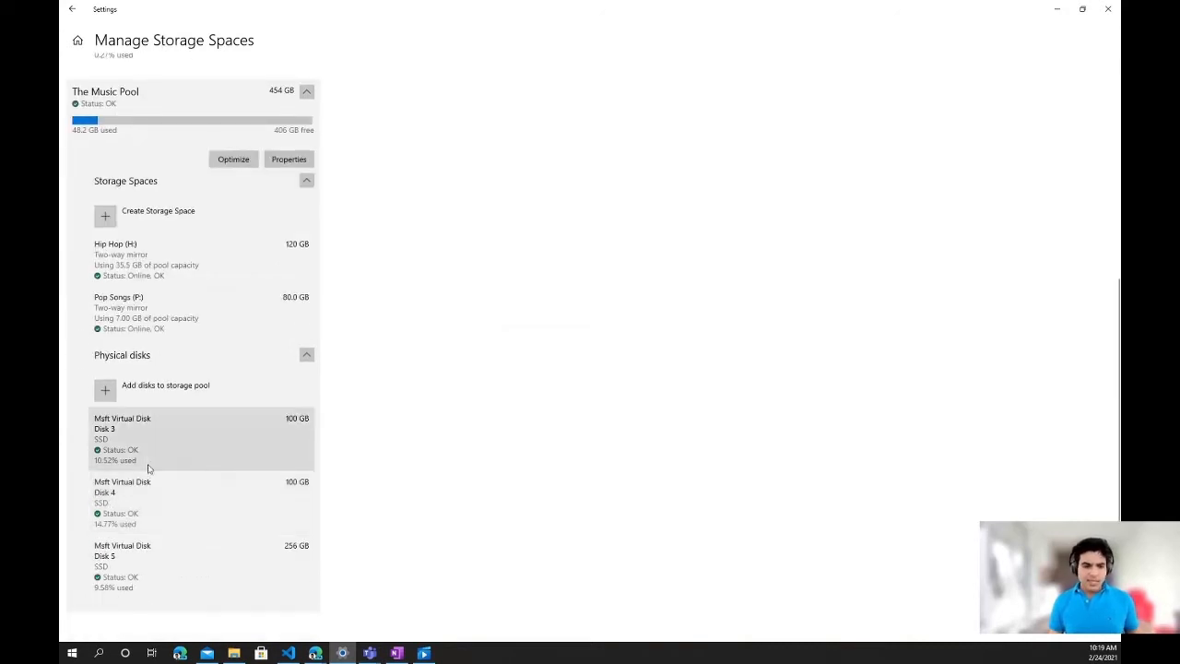
pyautogui.scroll(2, 157, 433)
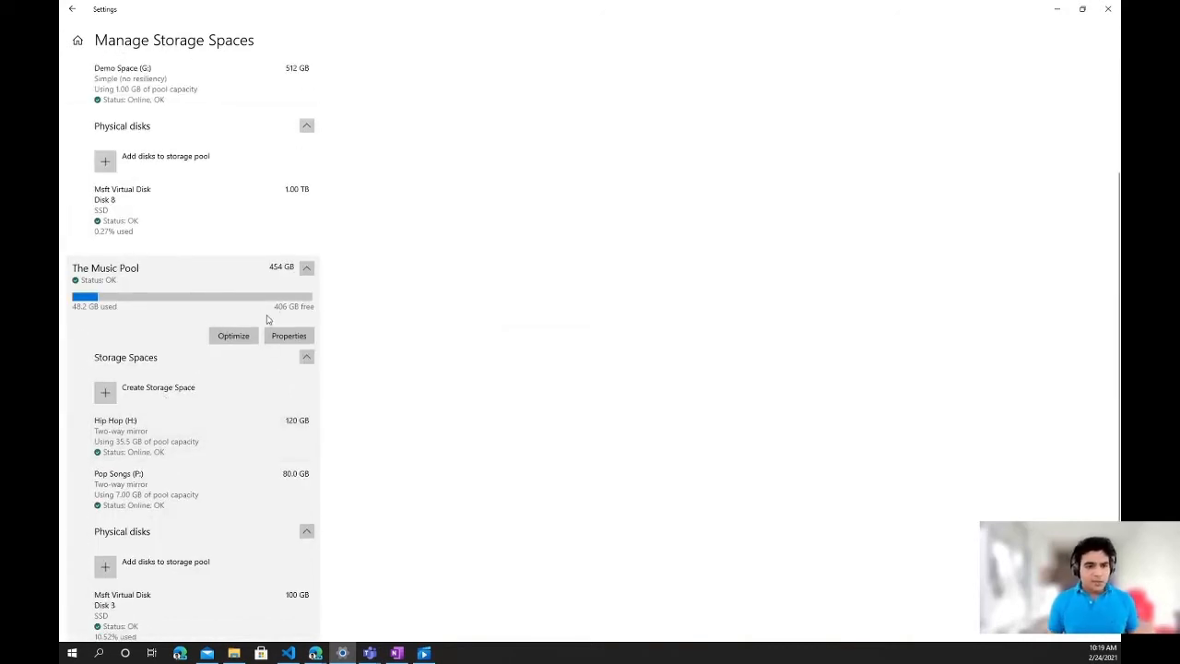
# - Rename The Music Pool to The Music Pool Remix, optimize the pool and return to the storage pools overview
pyautogui.click(292, 337)
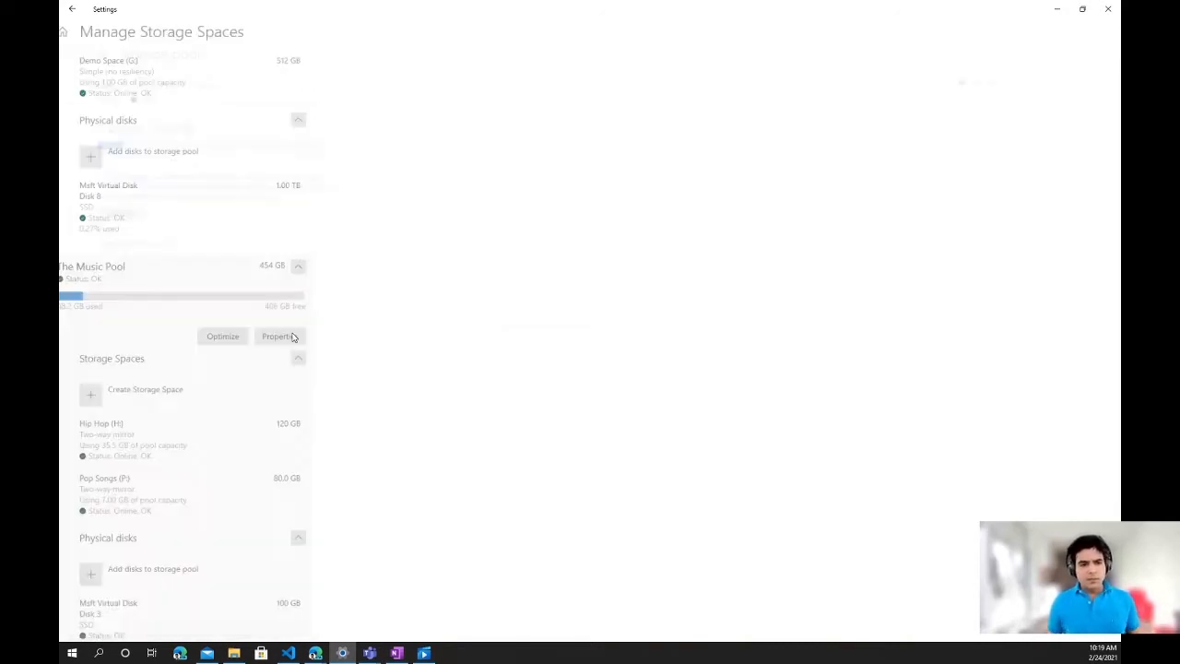
pyautogui.click(189, 76)
pyautogui.click(593, 308)
pyautogui.write('Remix')
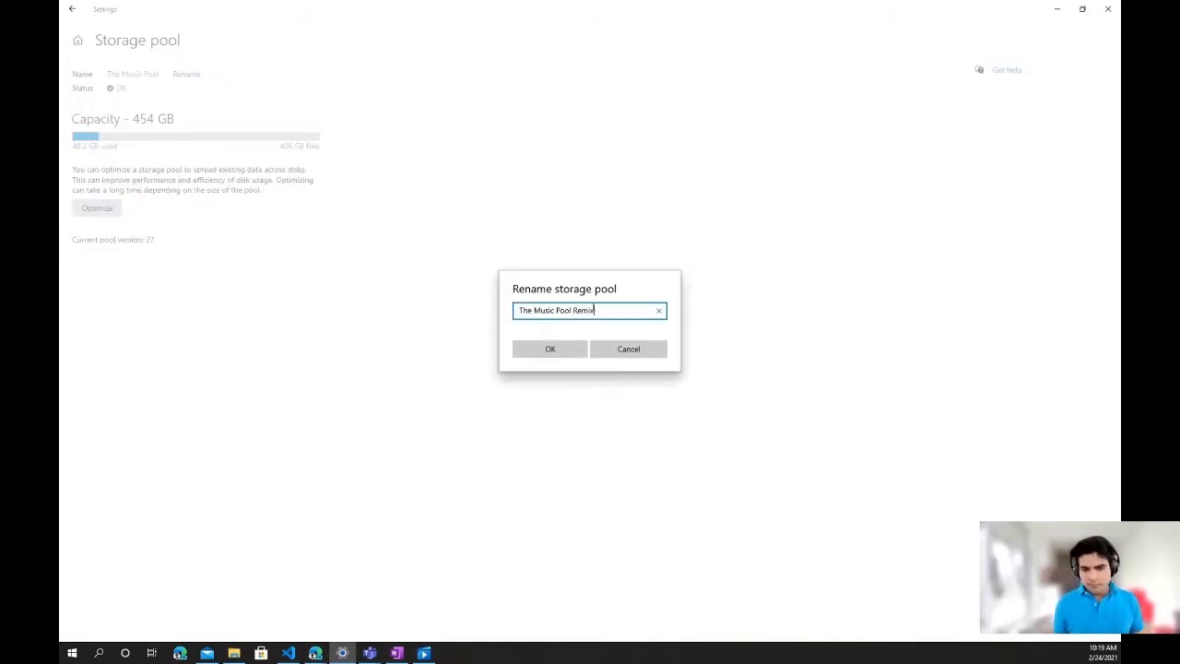
pyautogui.click(550, 351)
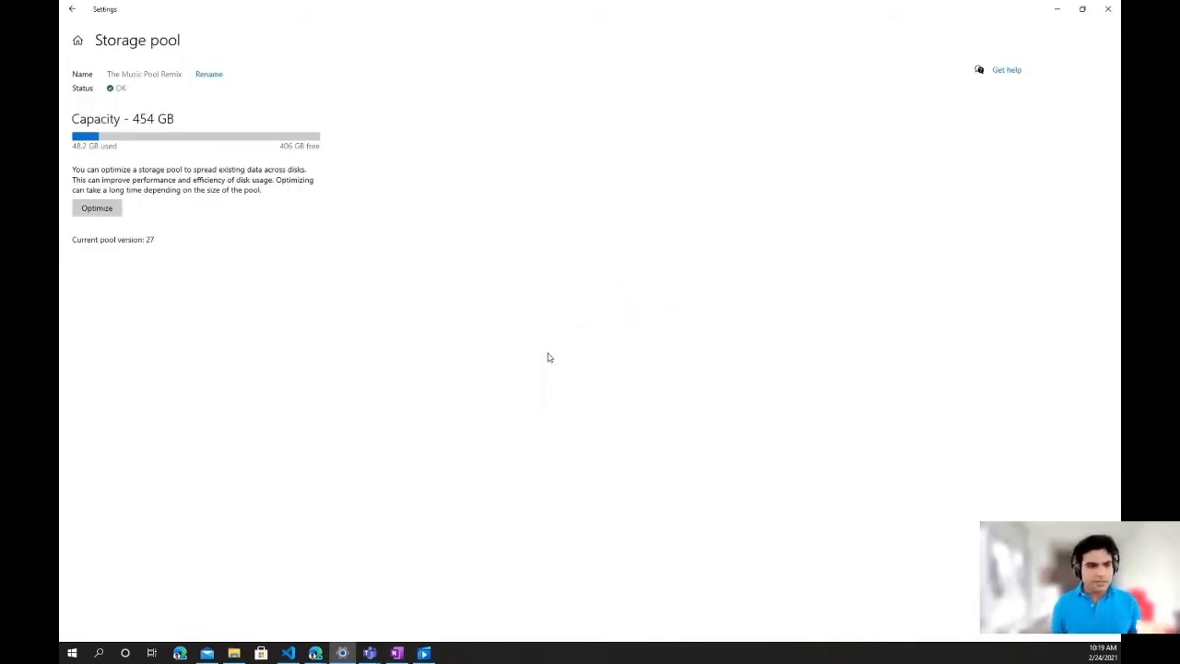
pyautogui.click(93, 210)
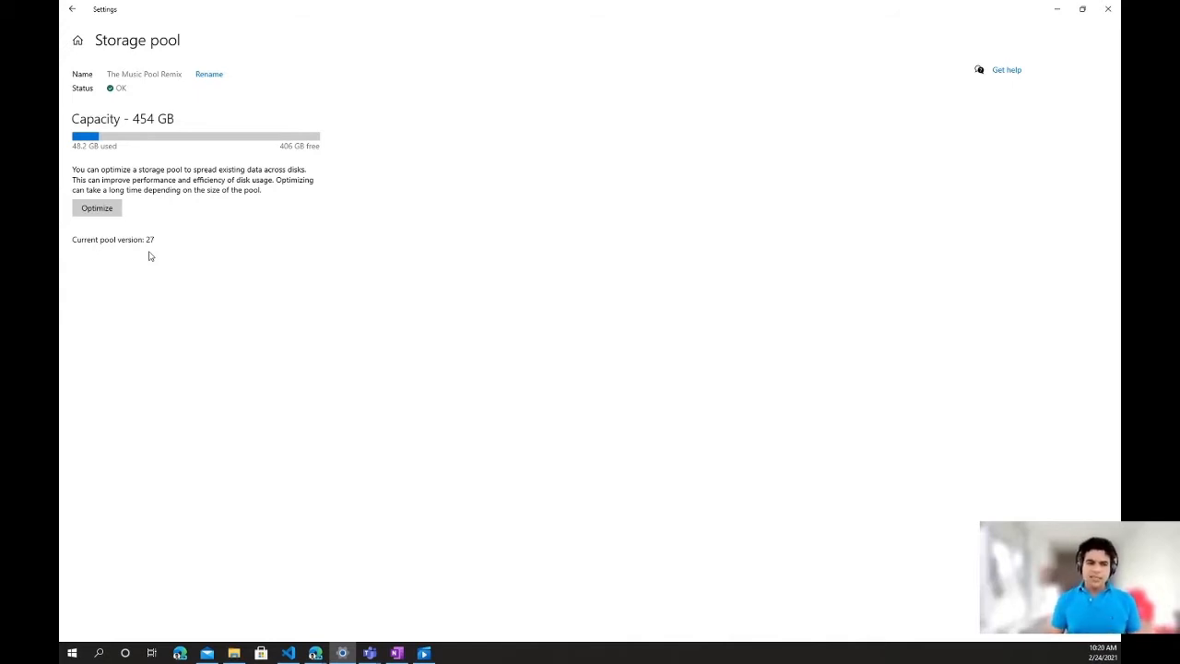
pyautogui.click(73, 10)
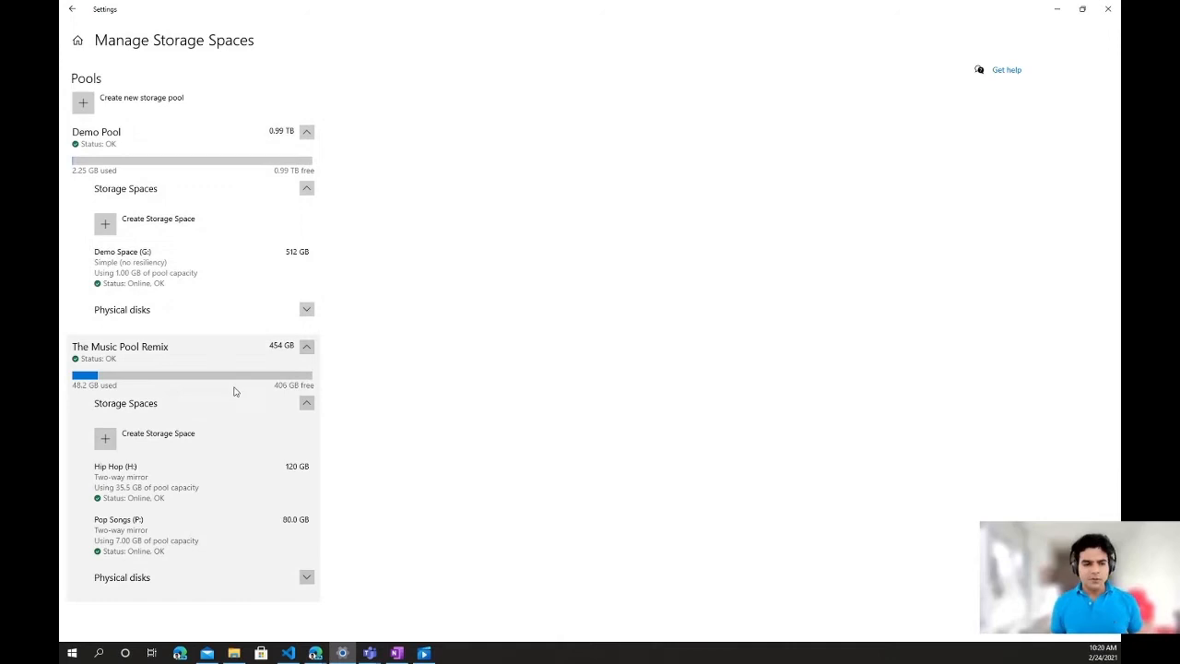
# - Browse the files stored on the Pop Songs (P:) storage space, then close the file window
pyautogui.click(206, 536)
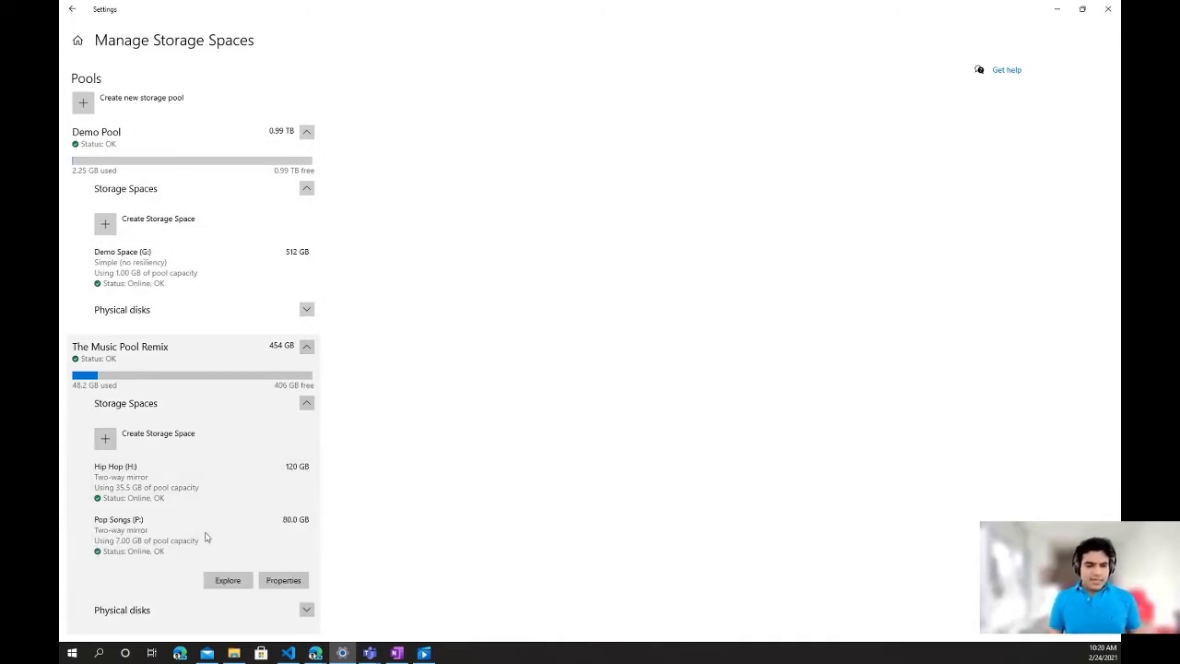
pyautogui.click(226, 581)
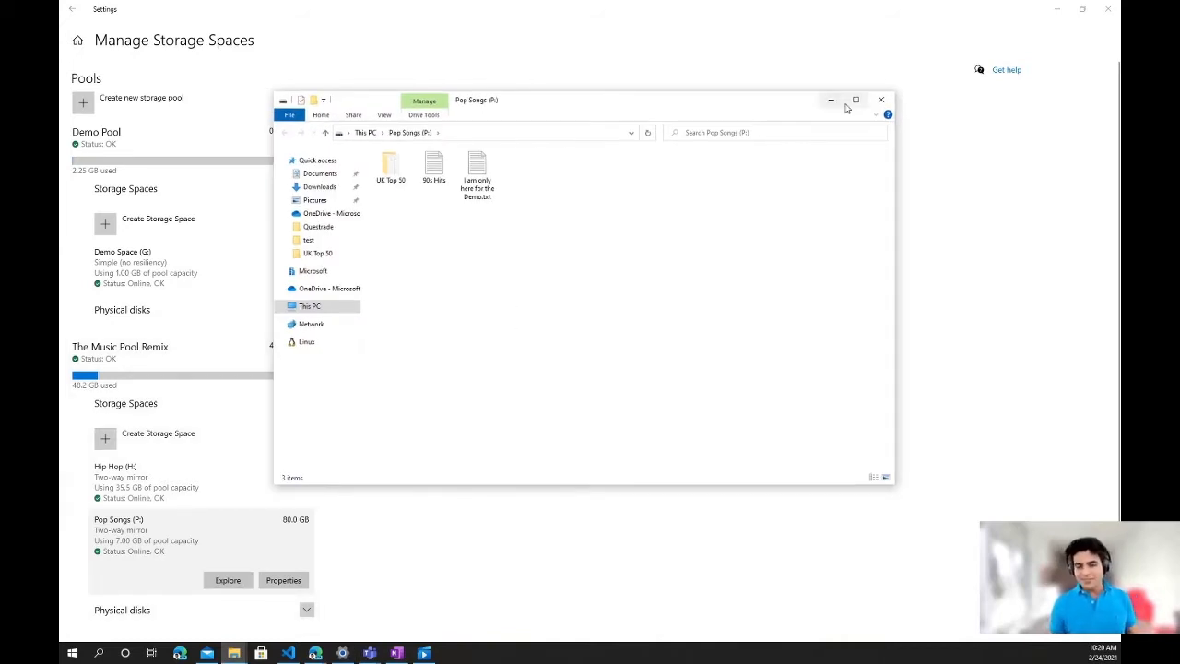
pyautogui.click(880, 100)
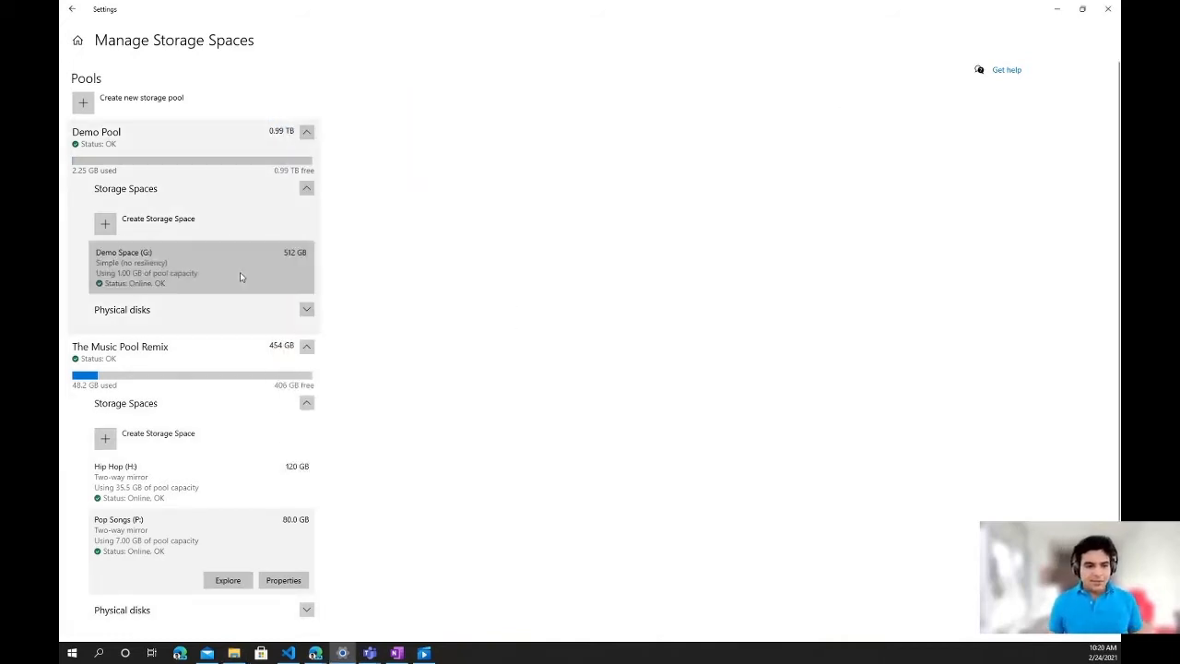
# - Open the properties of Demo Space (G:) and inspect its advanced disk properties
pyautogui.click(242, 273)
pyautogui.click(283, 313)
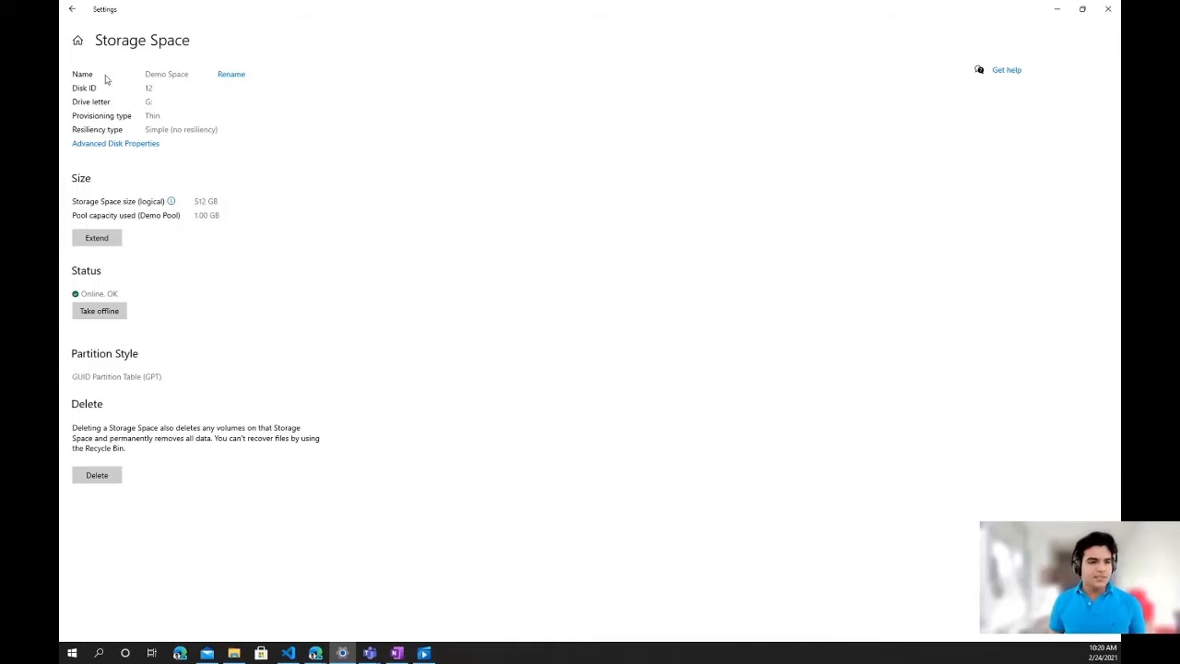
pyautogui.click(145, 144)
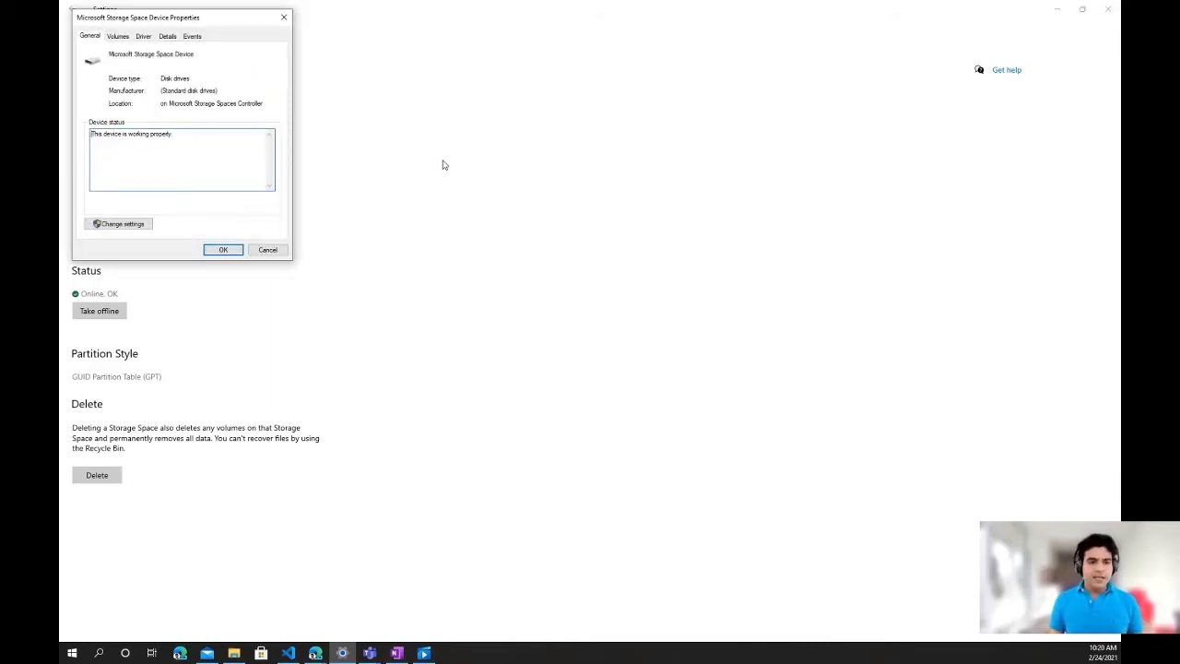
pyautogui.click(211, 250)
# - Extend the Demo Space storage space to 550 GB, keeping the volume extended to match the new size
pyautogui.click(105, 243)
pyautogui.moveTo(559, 277); pyautogui.dragTo(519, 264)
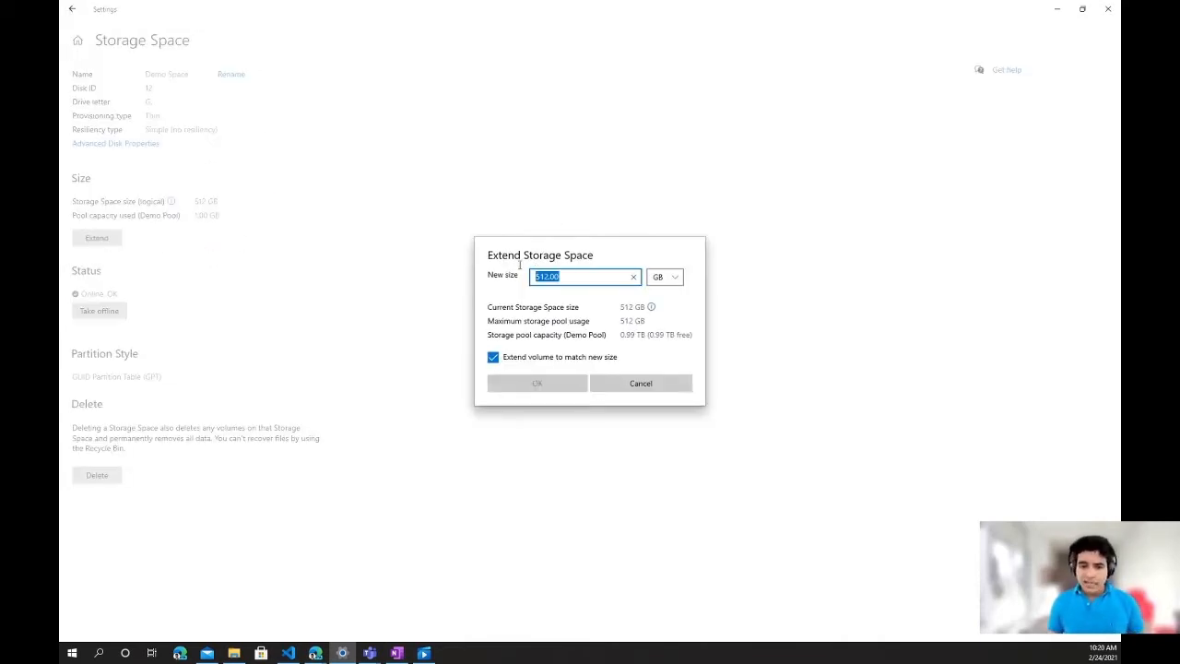
pyautogui.write('550')
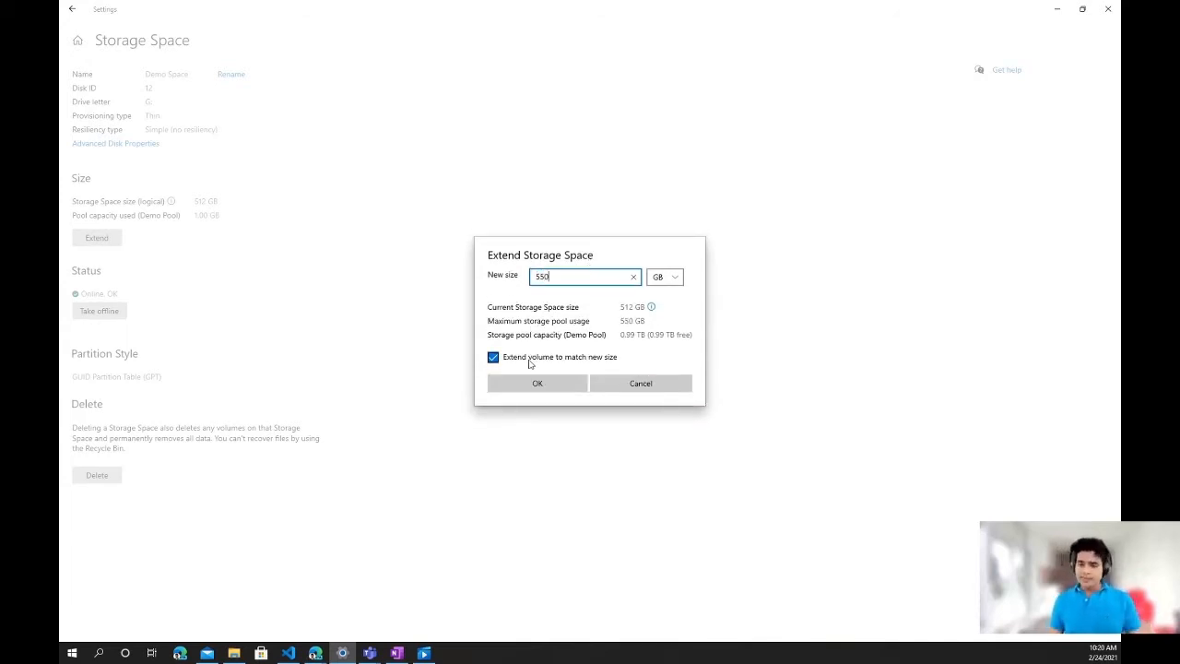
pyautogui.click(548, 384)
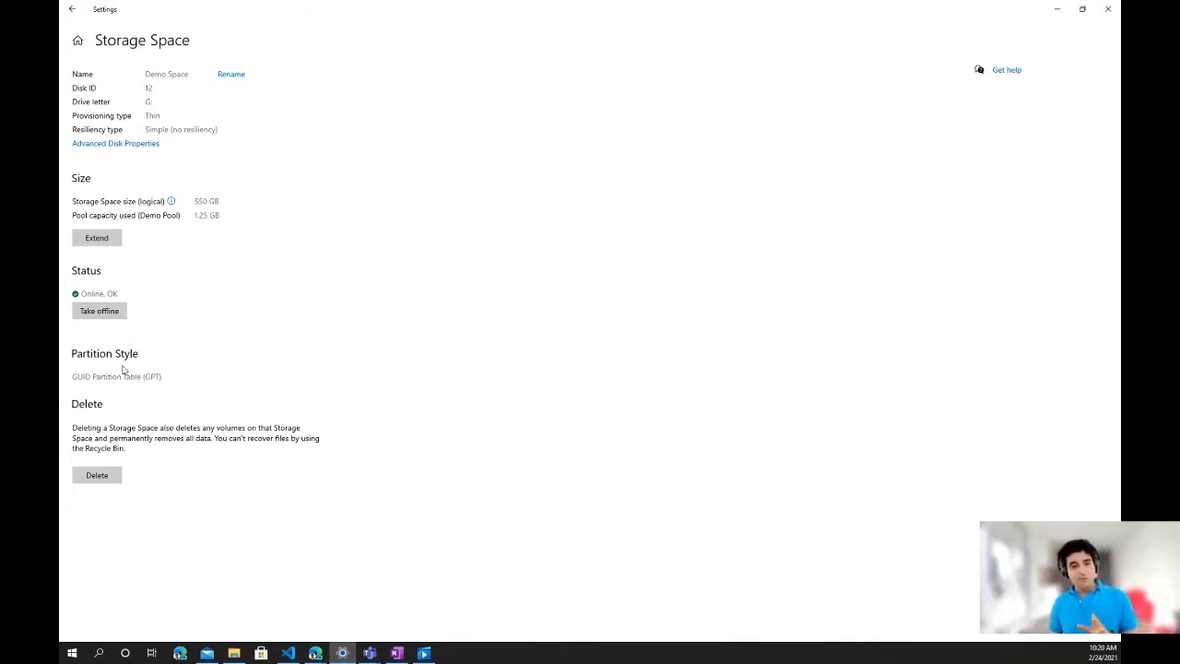
# - Delete the Demo Space storage space and confirm the deletion of its volume
pyautogui.click(96, 473)
pyautogui.click(168, 456)
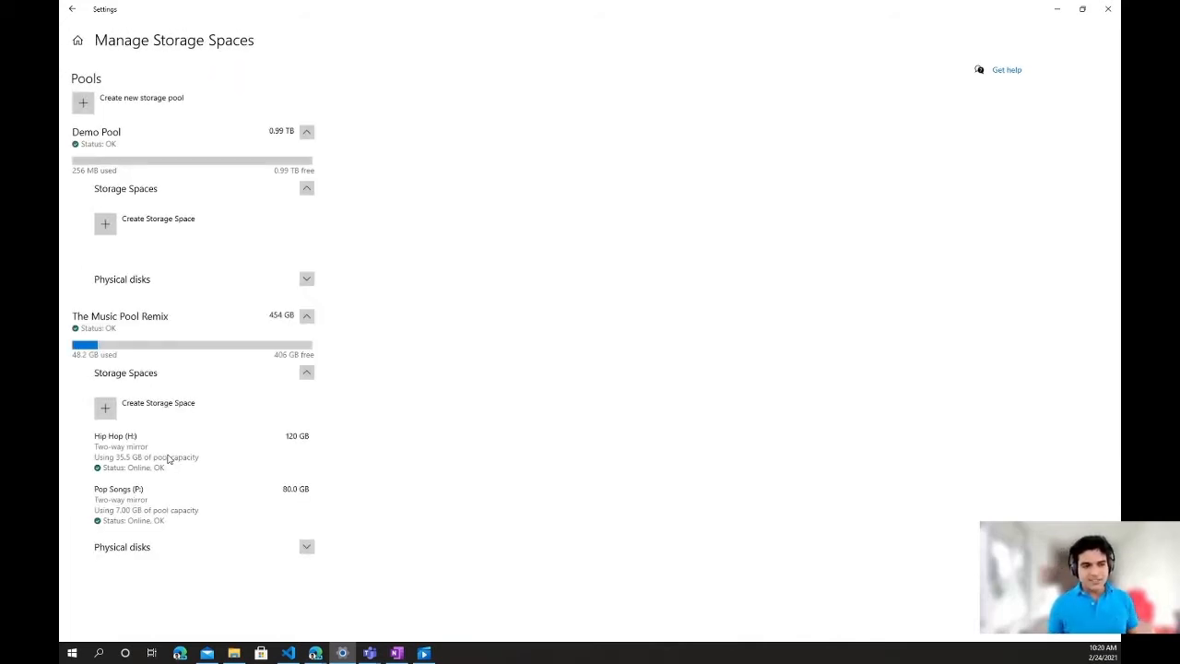
# - Prepare the Msft Virtual Disk (Disk 8) in Demo Pool for removal and remove it from the pool
pyautogui.click(306, 280)
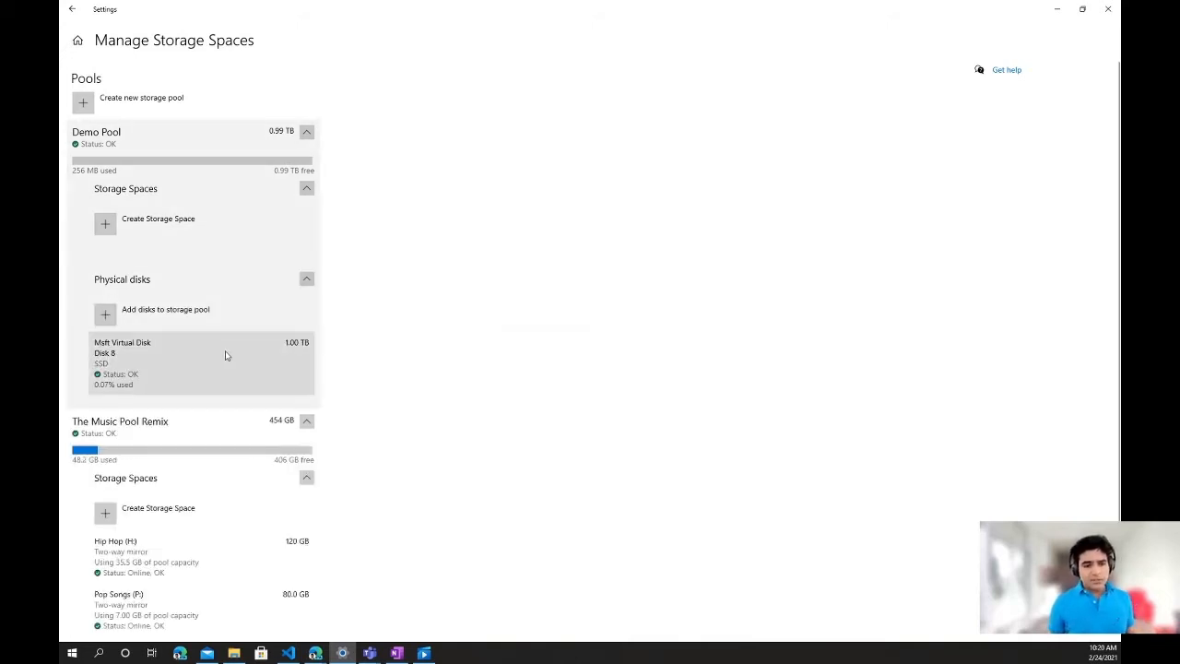
pyautogui.click(225, 355)
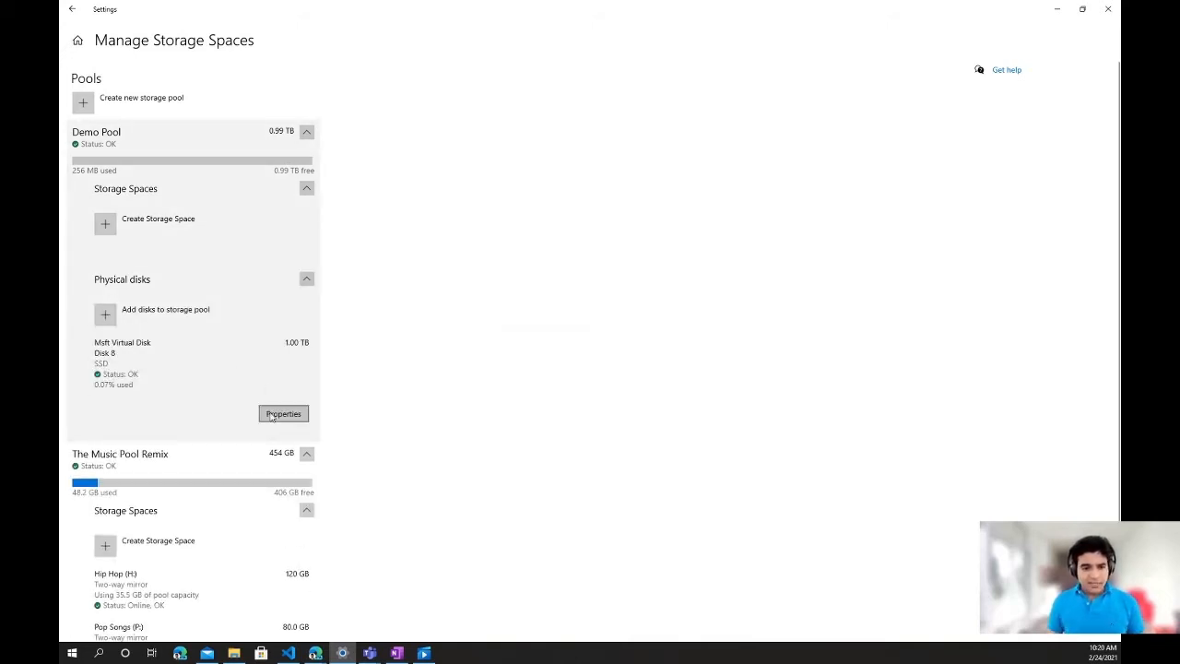
pyautogui.click(272, 416)
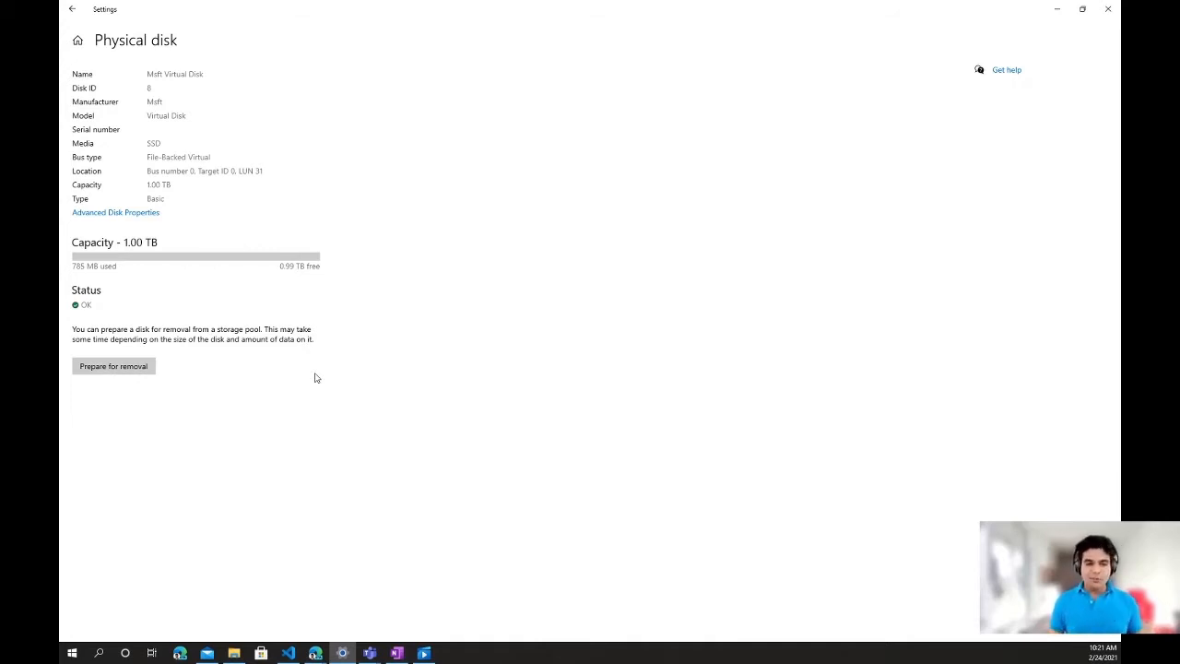
pyautogui.click(123, 369)
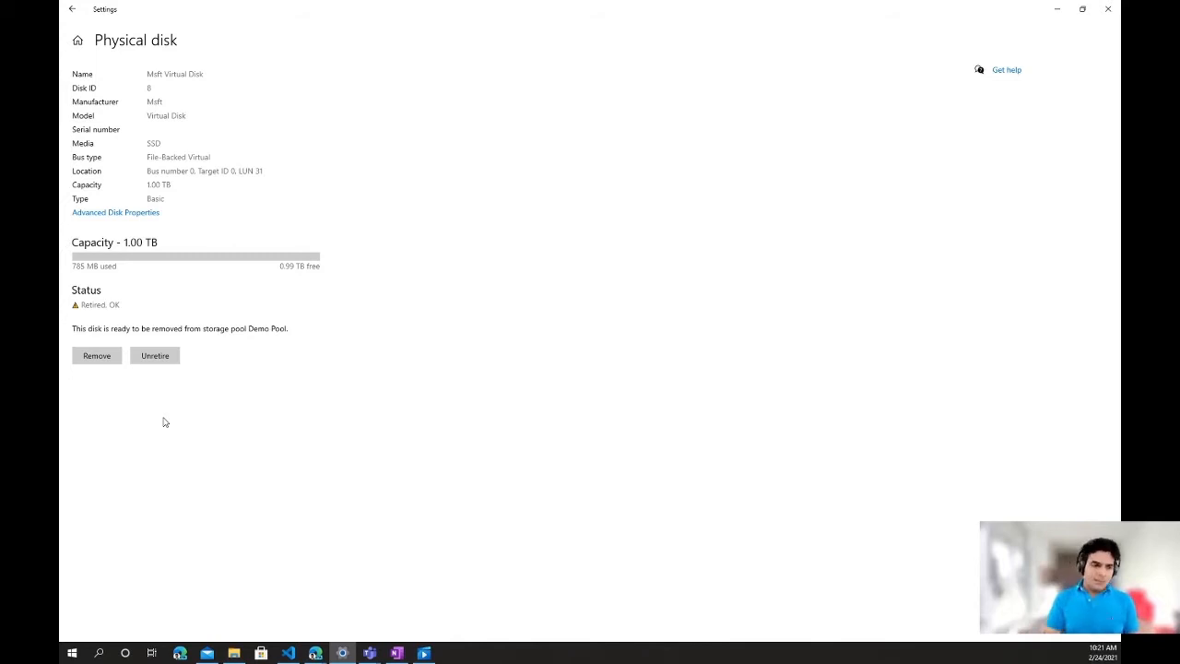
pyautogui.click(118, 362)
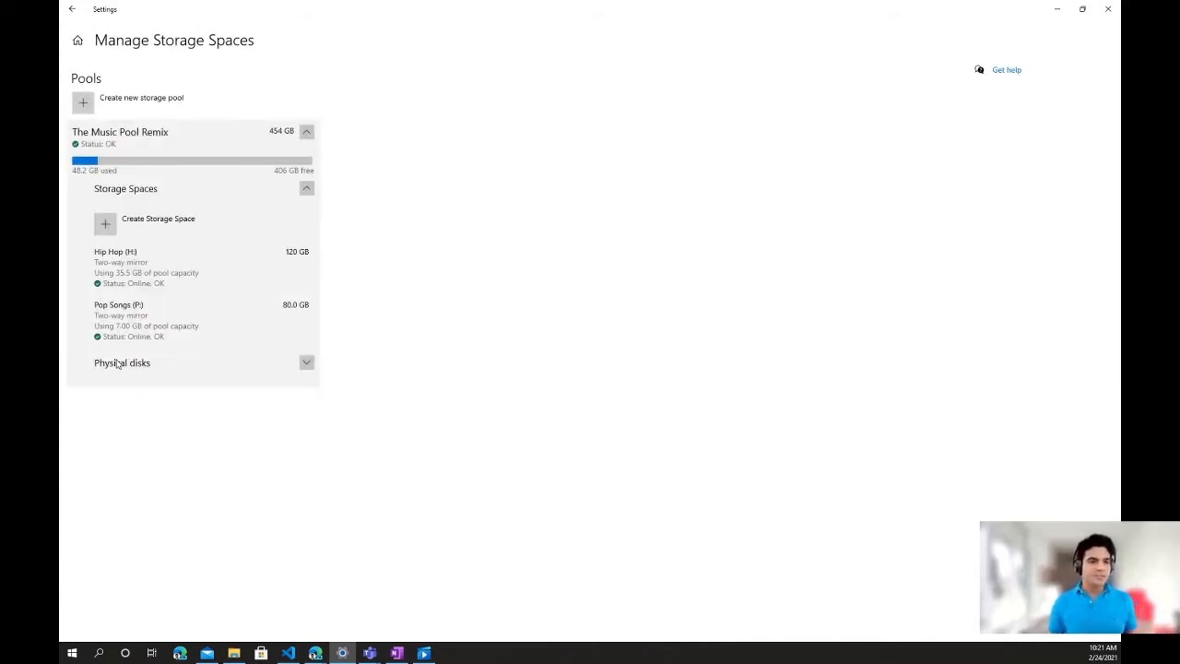